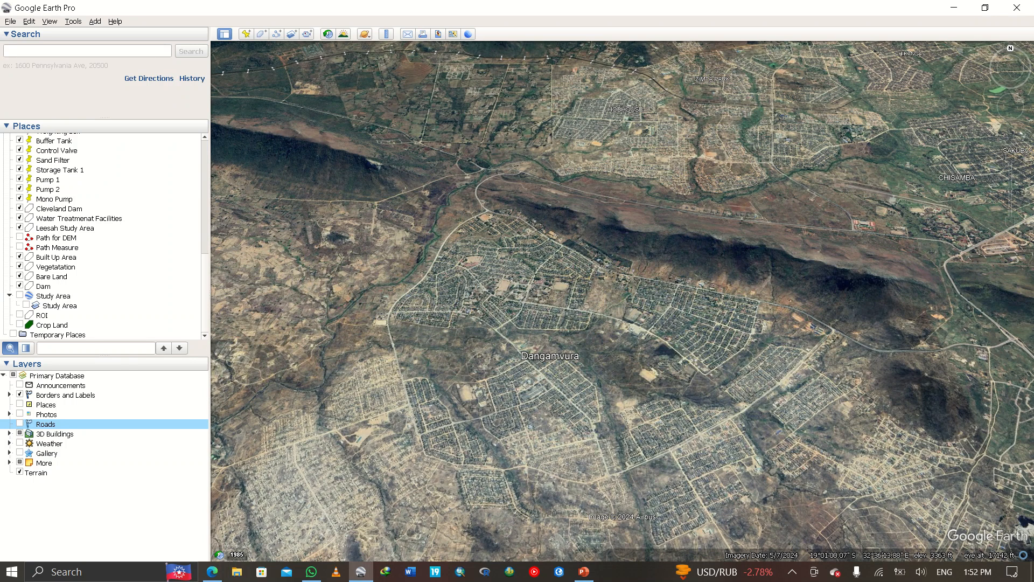
- Show the ROI polygon on the map around the Dangamvura area
{"action": "scroll", "coordinate": [622, 301], "scroll_direction": "down", "scroll_amount": 1}
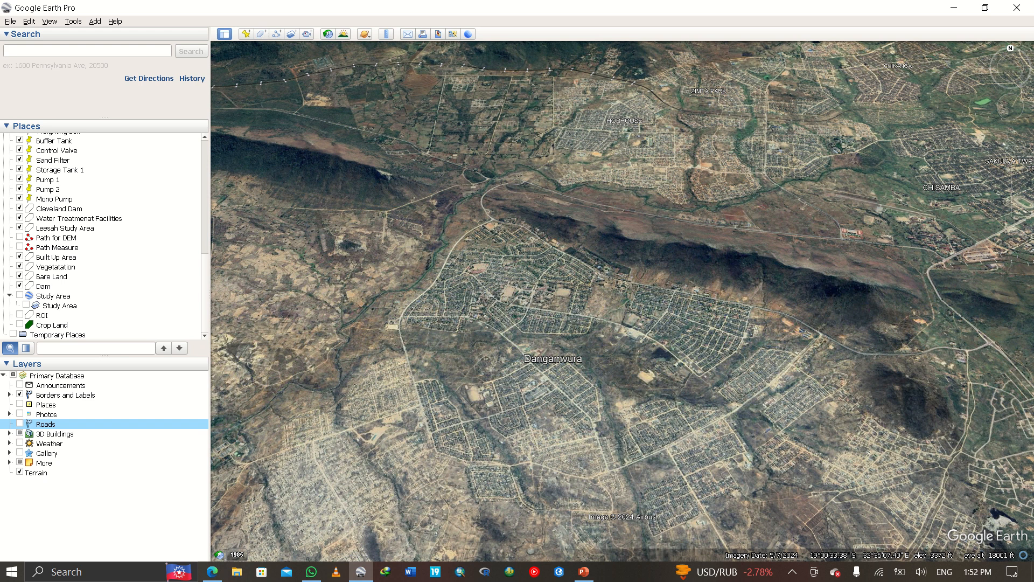
{"action": "left_click", "coordinate": [20, 315]}
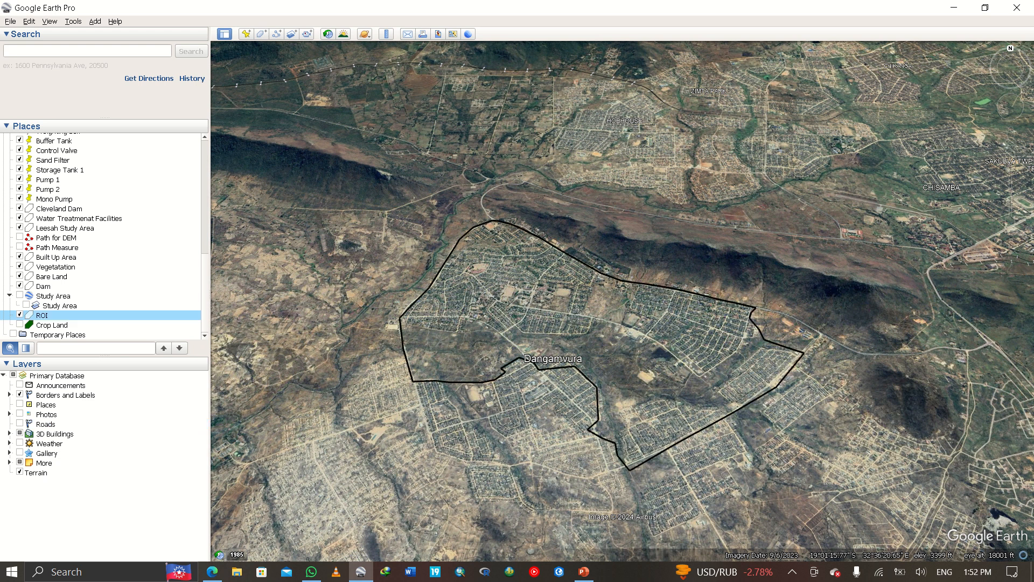
{"action": "left_click_drag", "start_coordinate": [744, 287], "coordinate": [686, 283]}
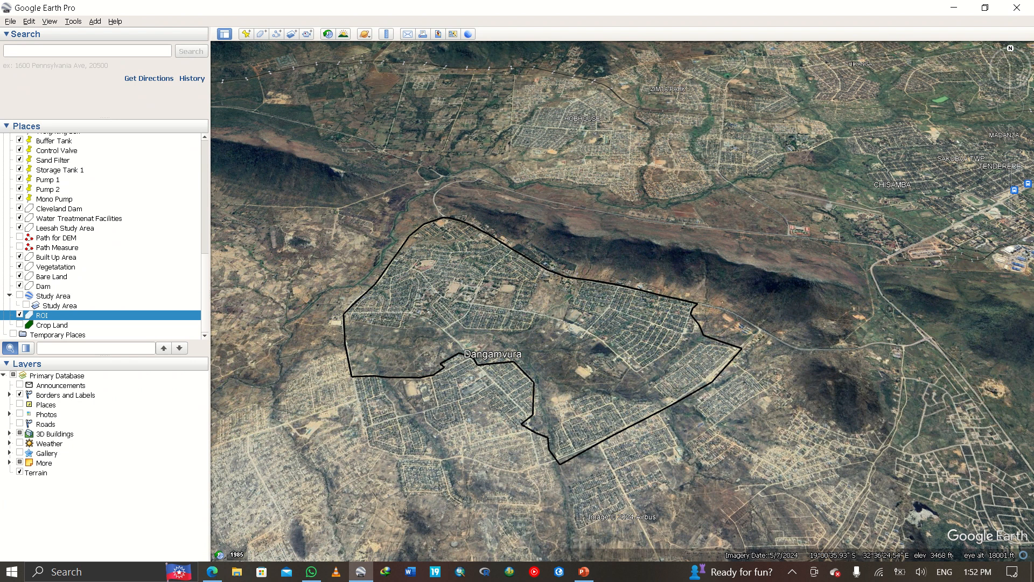
- Review the line and area style settings in the ROI polygon's properties
{"action": "right_click", "coordinate": [105, 316]}
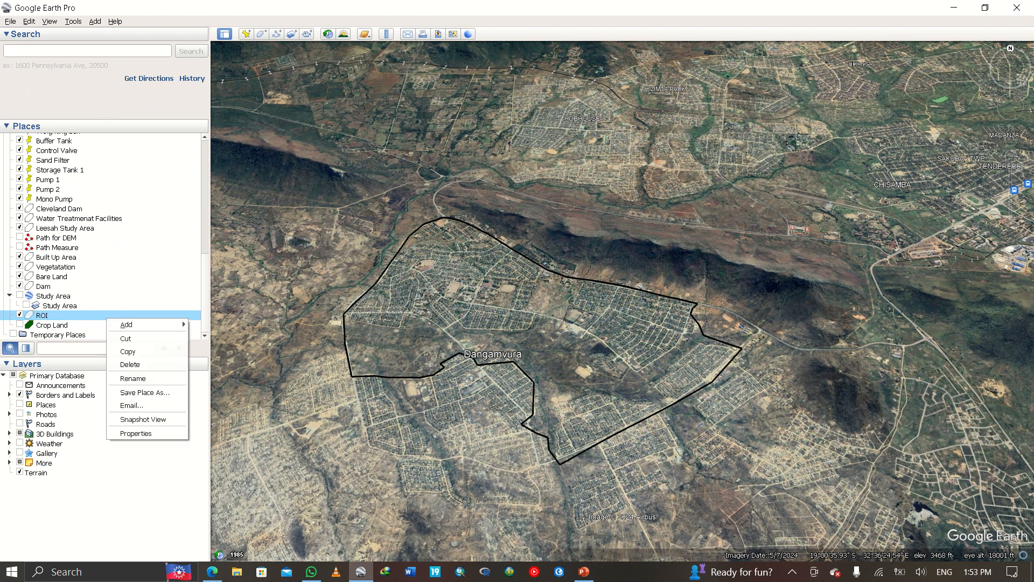
{"action": "left_click", "coordinate": [129, 433]}
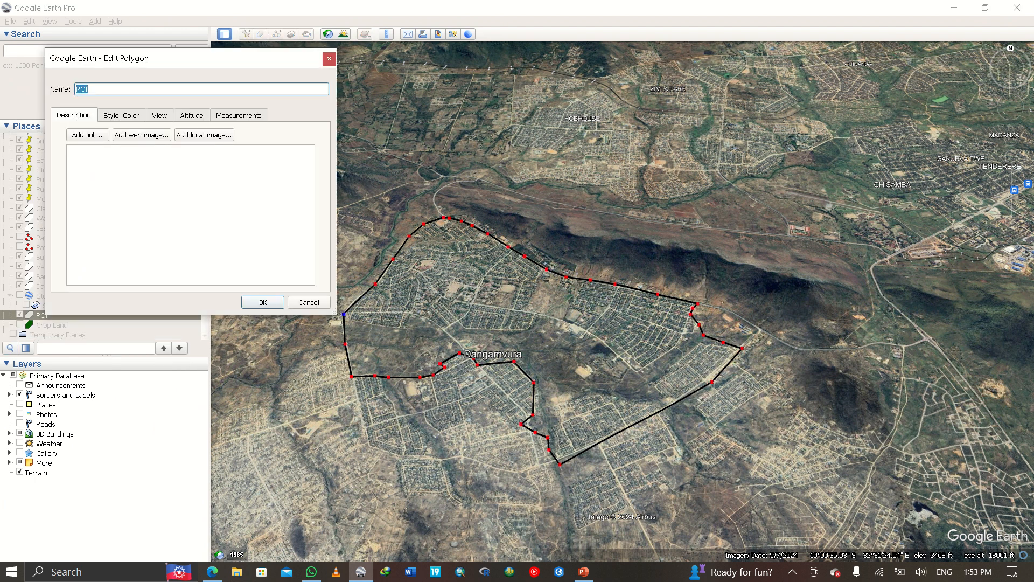
{"action": "left_click", "coordinate": [121, 115]}
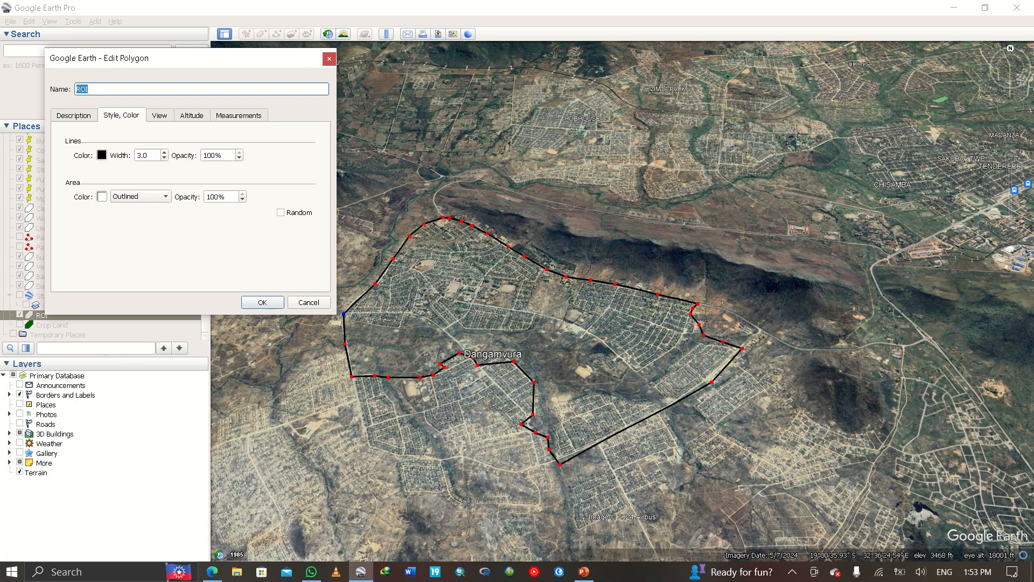
{"action": "key", "text": "Return"}
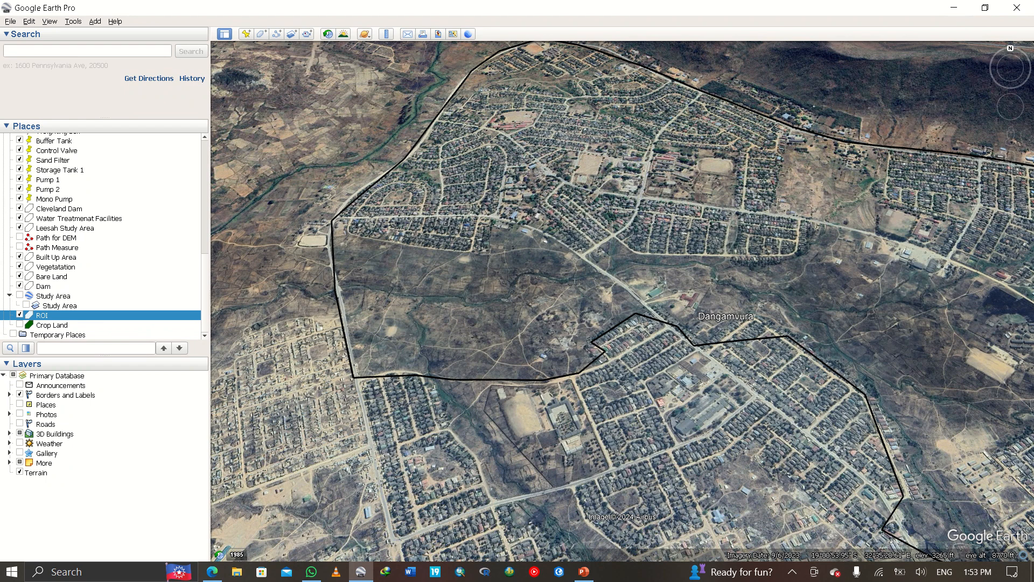
- Examine the open land and housing blocks inside the ROI boundary up close
{"action": "scroll", "coordinate": [468, 304], "scroll_direction": "up", "scroll_amount": 3}
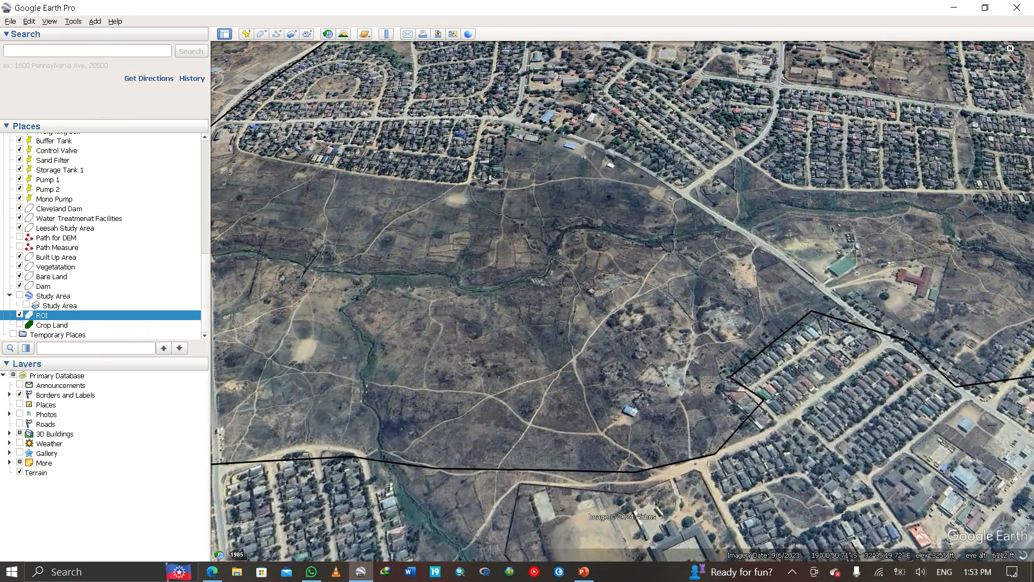
{"action": "left_click_drag", "start_coordinate": [469, 305], "coordinate": [456, 341]}
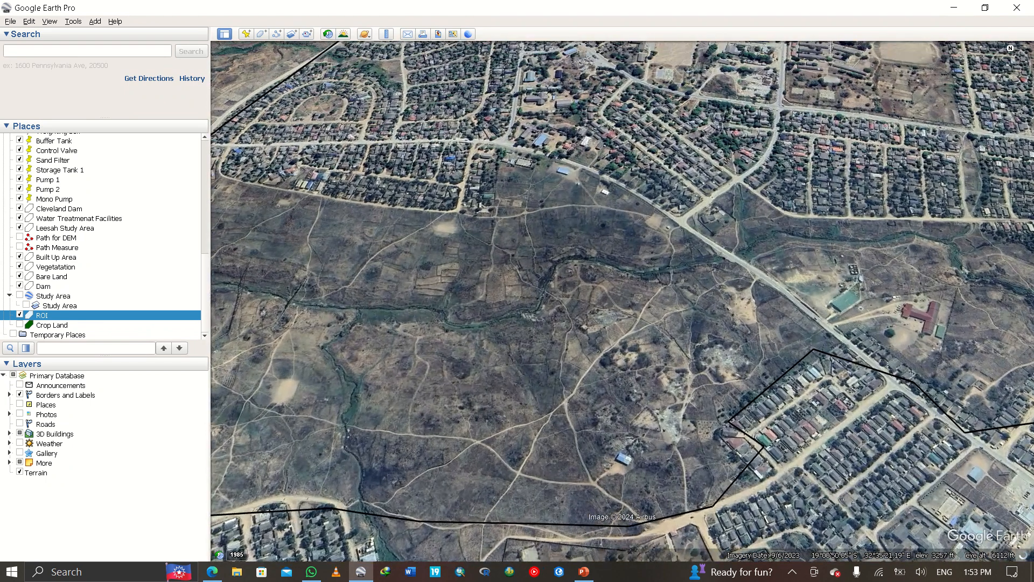
{"action": "scroll", "coordinate": [509, 213], "scroll_direction": "down", "scroll_amount": 5}
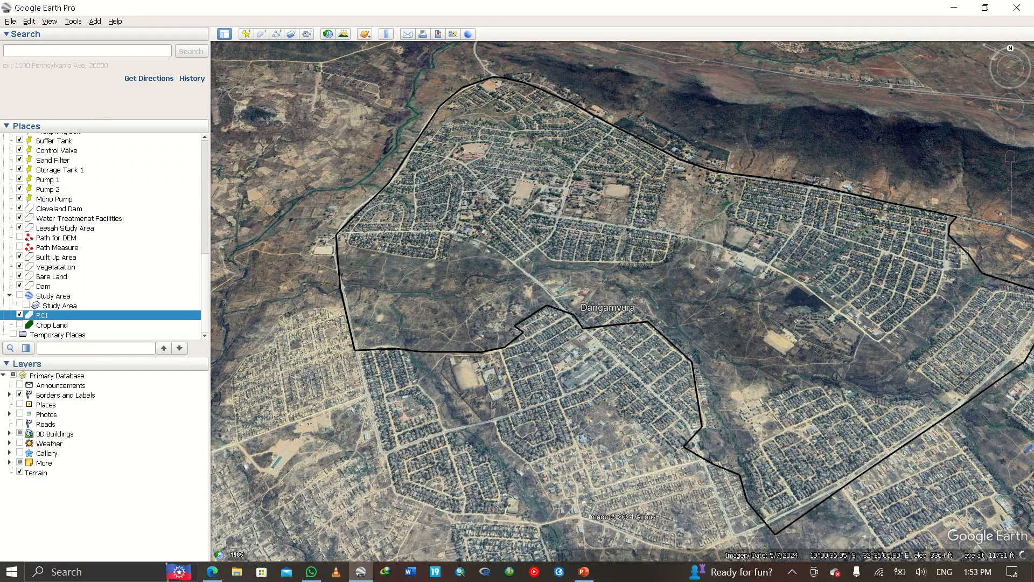
{"action": "scroll", "coordinate": [690, 197], "scroll_direction": "up", "scroll_amount": 3}
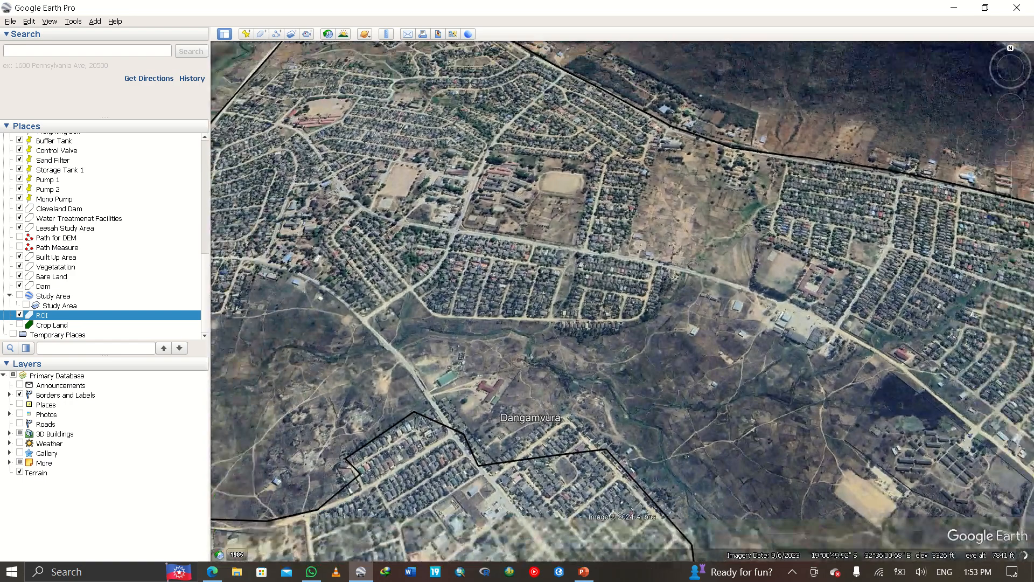
{"action": "left_click_drag", "start_coordinate": [717, 323], "coordinate": [587, 262]}
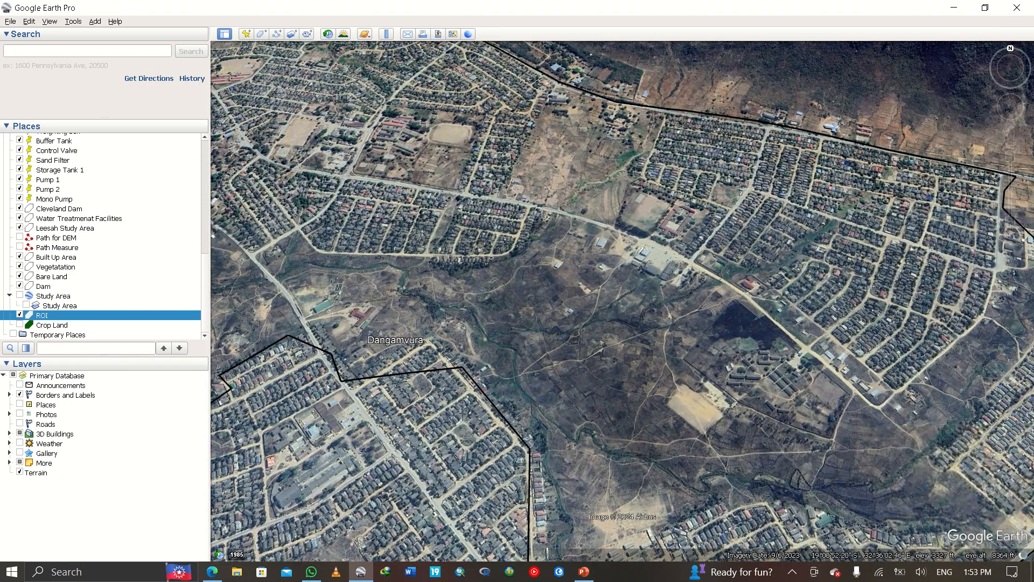
{"action": "scroll", "coordinate": [622, 302], "scroll_direction": "down", "scroll_amount": 3}
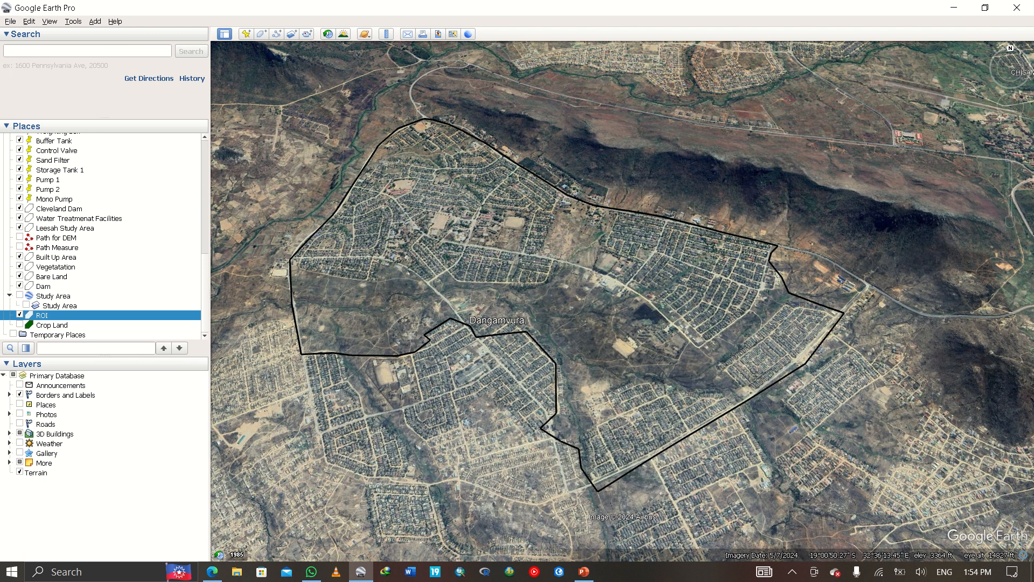
- Show the Crop Land polygon and set its area style to Filled with 50% opacity
{"action": "left_click", "coordinate": [20, 324]}
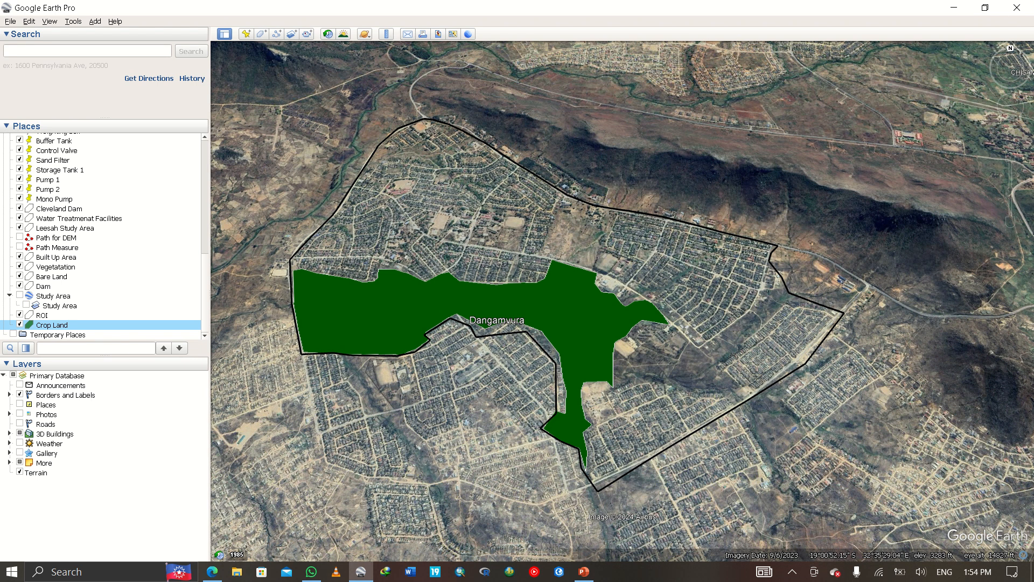
{"action": "right_click", "coordinate": [64, 325]}
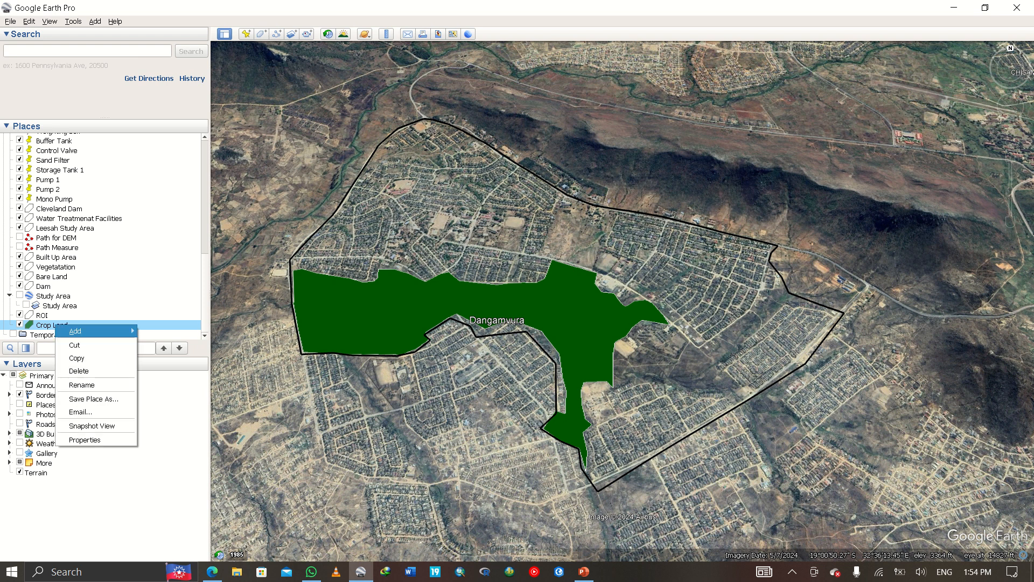
{"action": "left_click", "coordinate": [81, 439]}
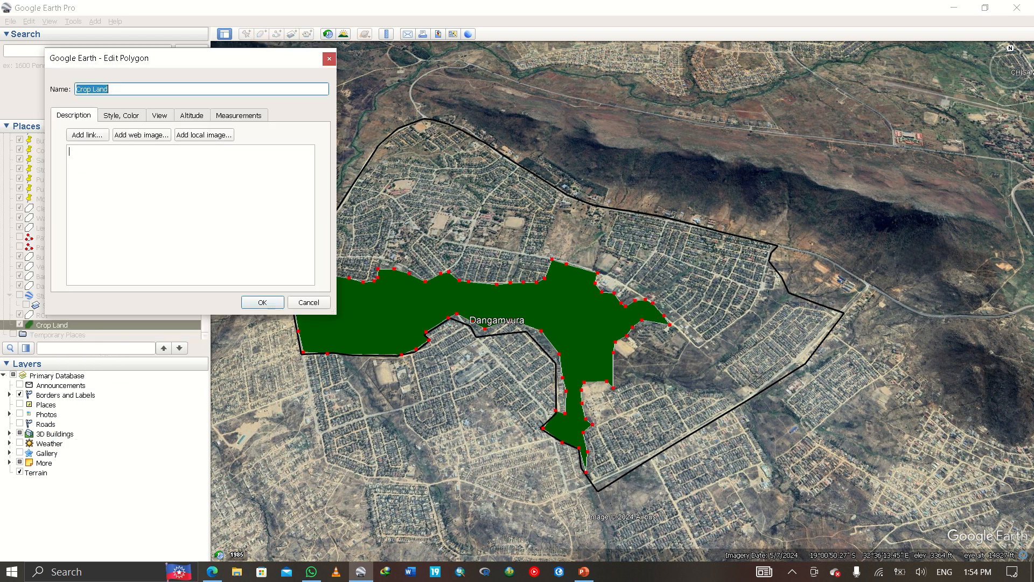
{"action": "key", "text": "ctrl+Tab"}
{"action": "left_click", "coordinate": [141, 196]}
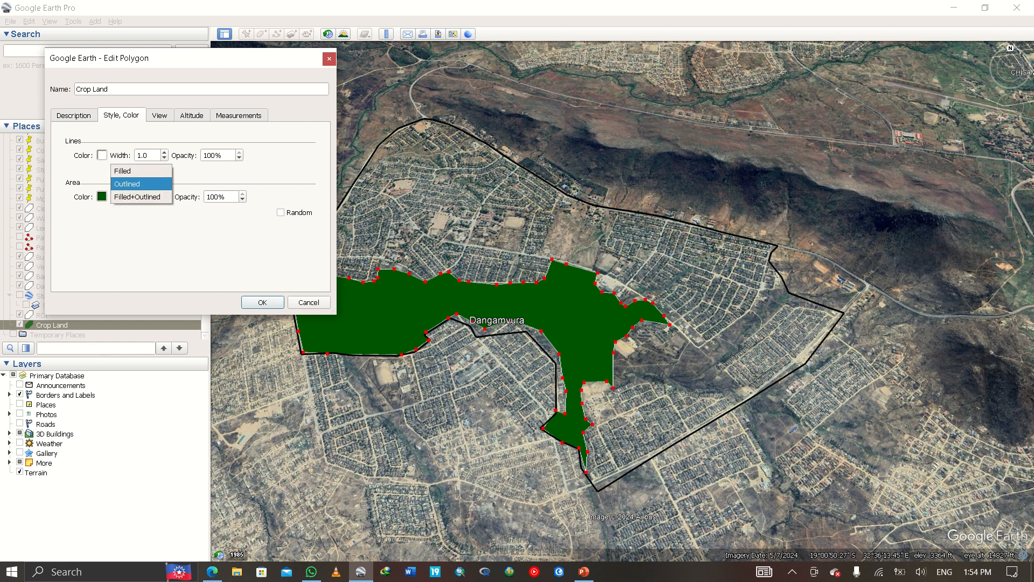
{"action": "left_click", "coordinate": [129, 171]}
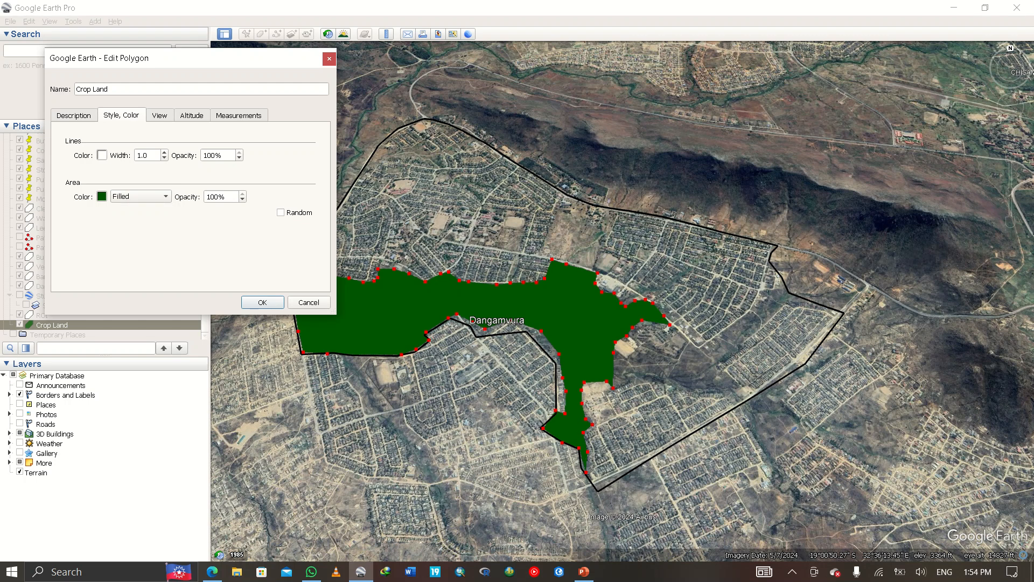
{"action": "left_click", "coordinate": [207, 196]}
{"action": "key", "text": "BackSpace"}
{"action": "type", "text": "5"}
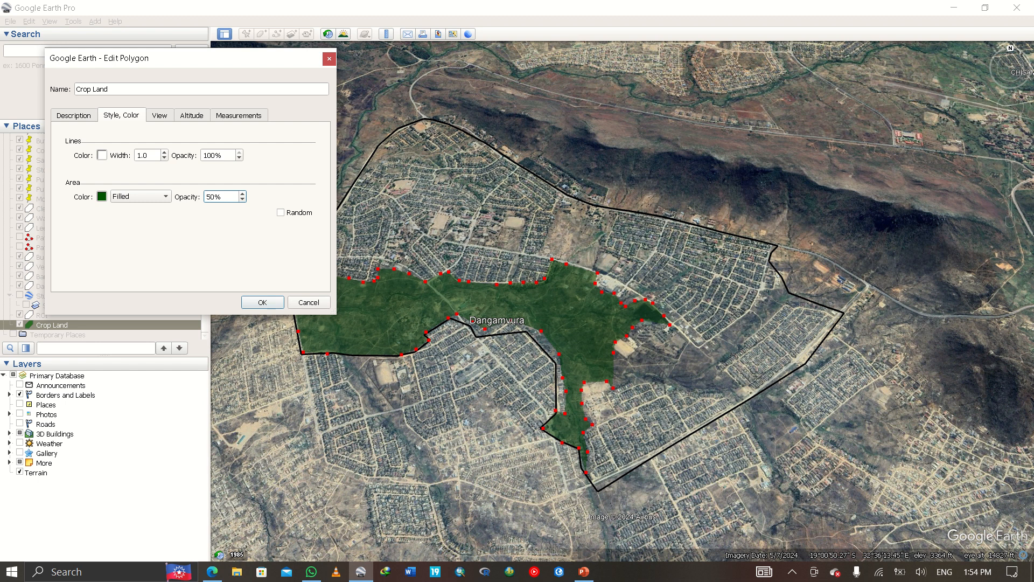
{"action": "key", "text": "Return"}
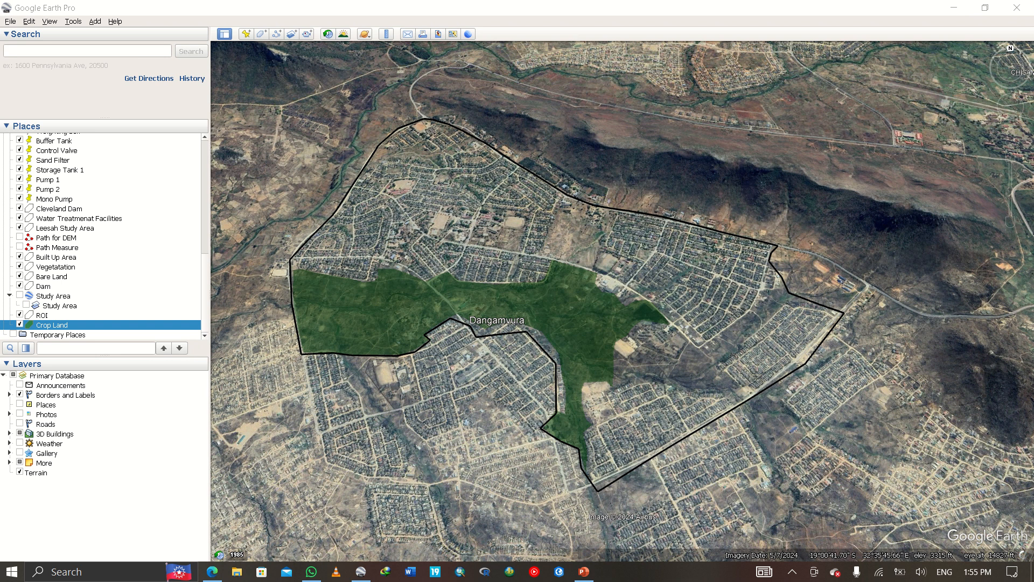
- Start a new polygon and name it Built Up Area
{"action": "left_click_drag", "start_coordinate": [671, 350], "coordinate": [567, 370]}
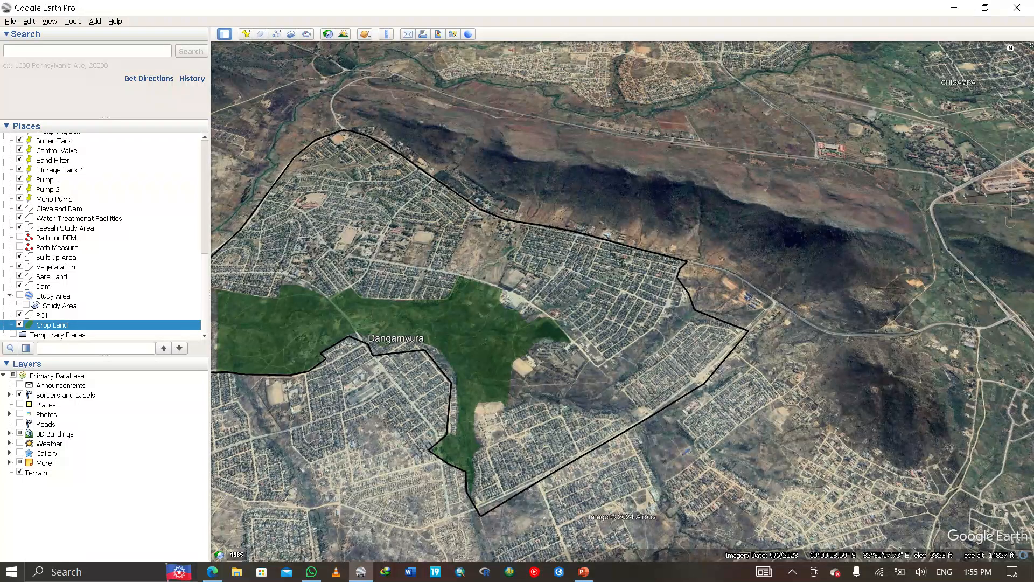
{"action": "left_click", "coordinate": [262, 34]}
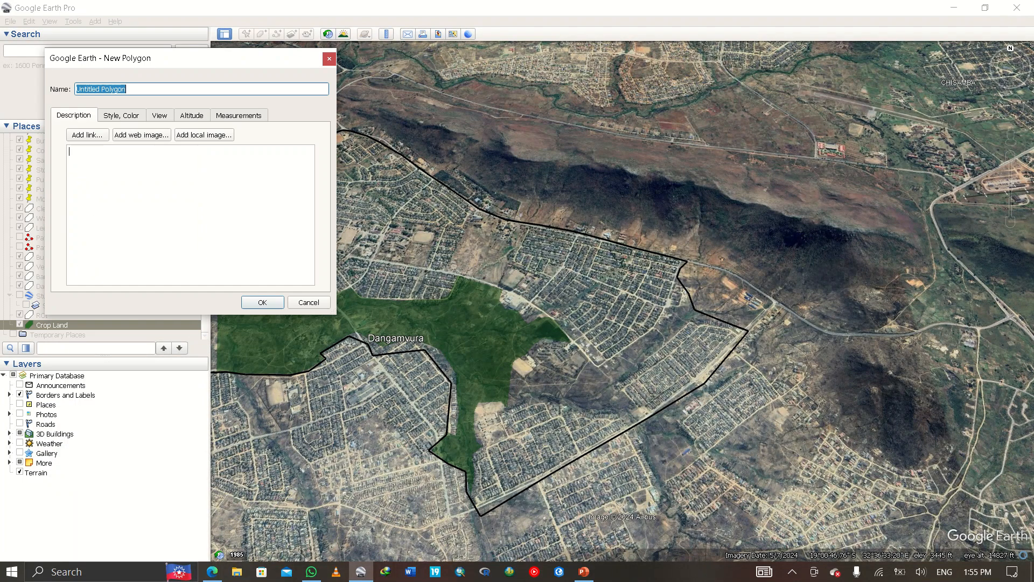
{"action": "triple_click", "coordinate": [120, 90]}
{"action": "key", "text": "BackSpace"}
{"action": "type", "text": "Built Up Area"}
- Outline the southeast edge of the housing block beside the ROI's eastern corner, following the main road northeast from the block's southern corner
{"action": "scroll", "coordinate": [657, 395], "scroll_direction": "down", "scroll_amount": 2}
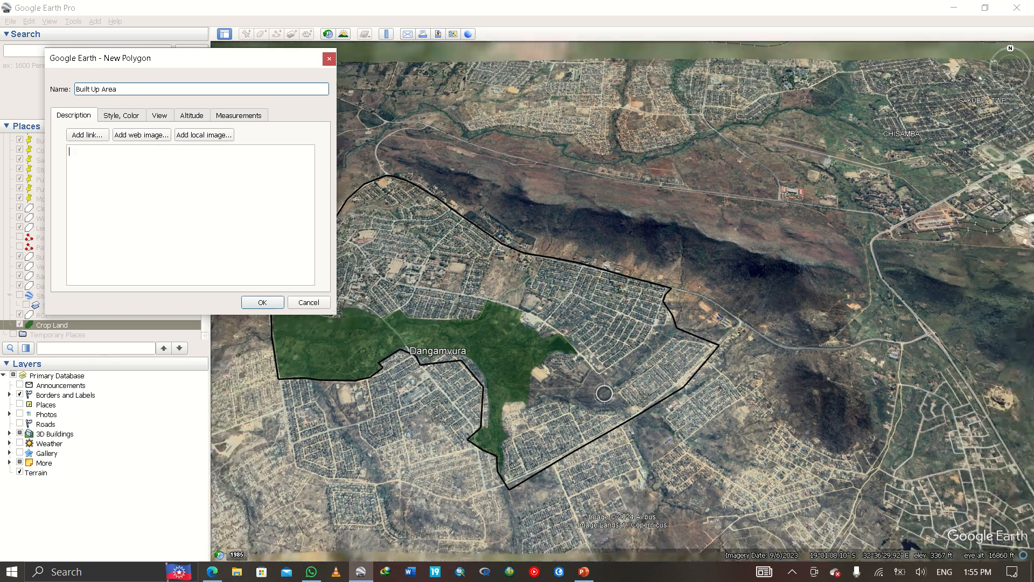
{"action": "scroll", "coordinate": [657, 395], "scroll_direction": "up", "scroll_amount": 3}
{"action": "key", "text": "Tab"}
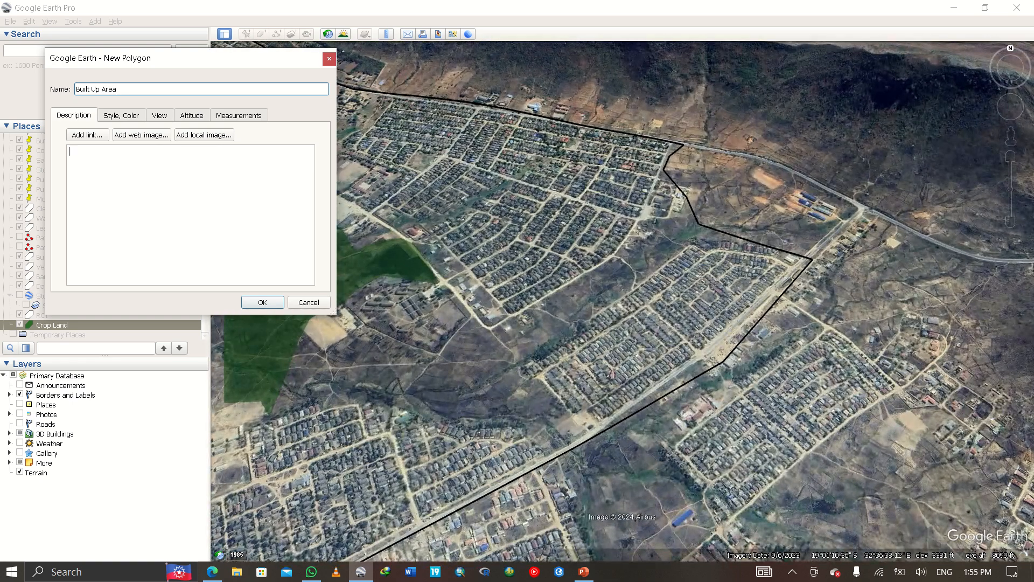
{"action": "left_click", "coordinate": [591, 410]}
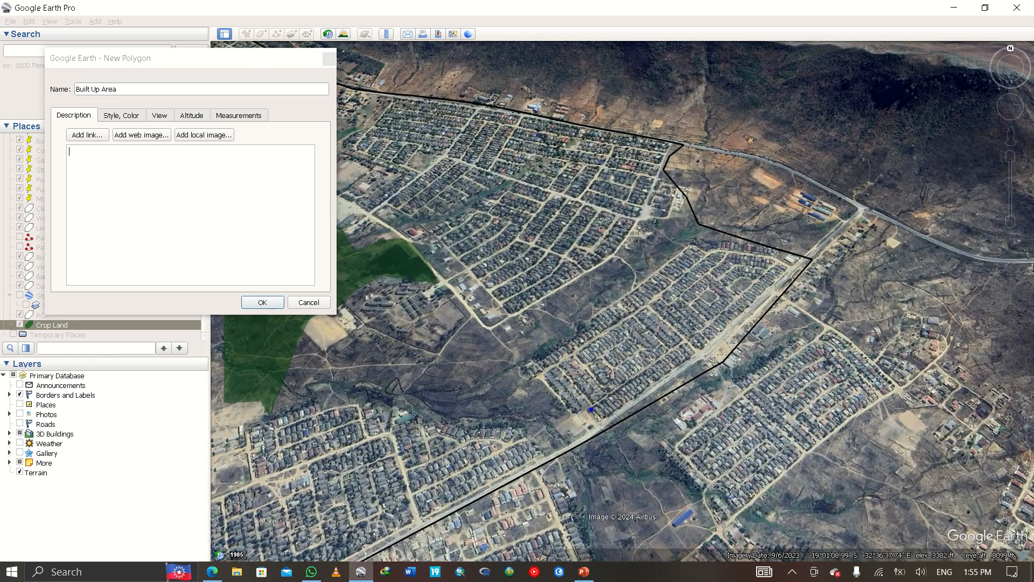
{"action": "left_click", "coordinate": [613, 412]}
{"action": "left_click", "coordinate": [696, 353]}
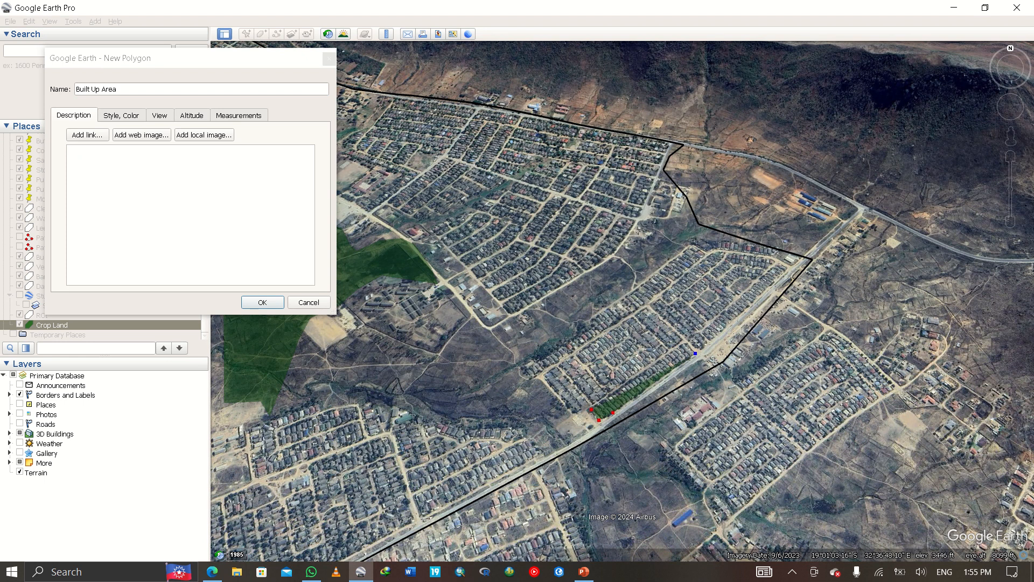
{"action": "left_click", "coordinate": [723, 332]}
{"action": "left_click", "coordinate": [765, 290]}
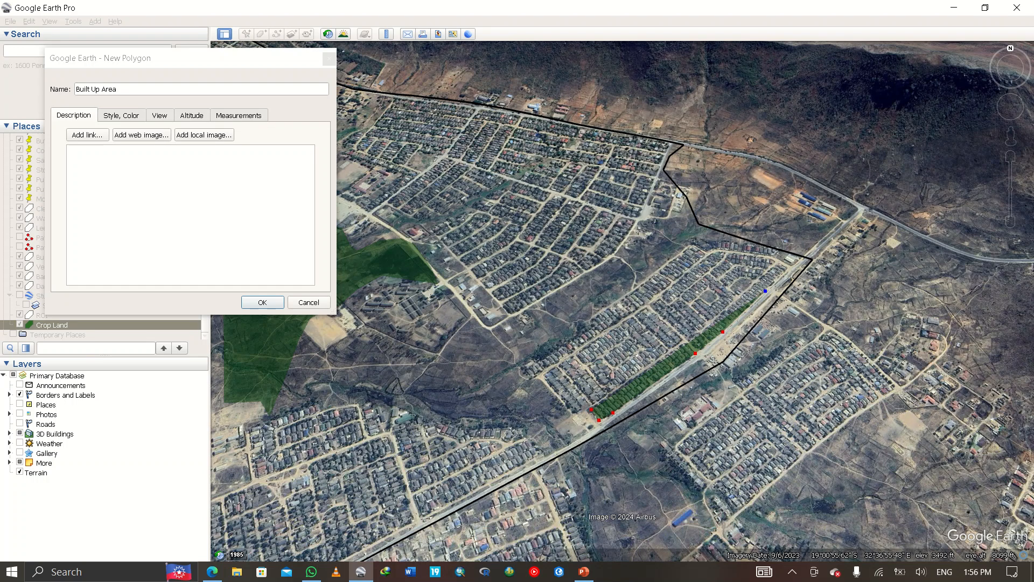
{"action": "left_click", "coordinate": [792, 269]}
{"action": "left_click", "coordinate": [801, 257]}
- Continue the Built Up Area outline westward along the housing block's northern edge
{"action": "left_click", "coordinate": [790, 253]}
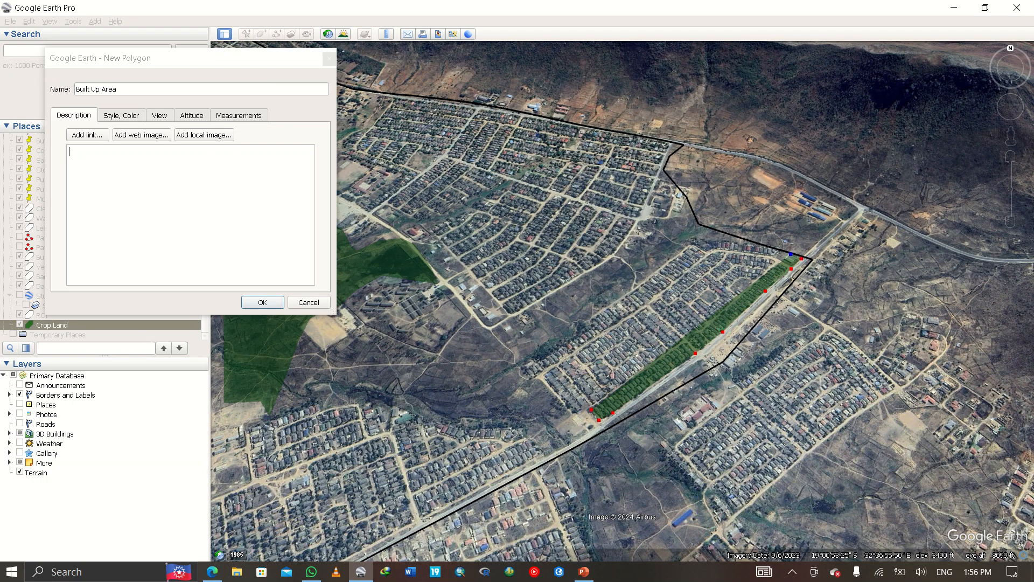
{"action": "left_click", "coordinate": [775, 249]}
{"action": "left_click", "coordinate": [749, 243]}
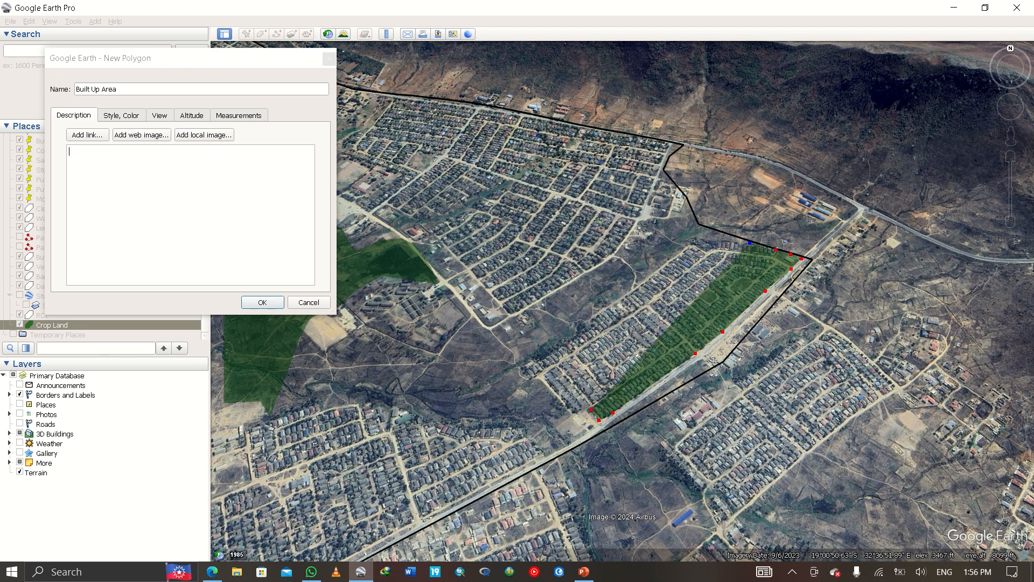
{"action": "left_click", "coordinate": [719, 239]}
{"action": "left_click", "coordinate": [693, 238]}
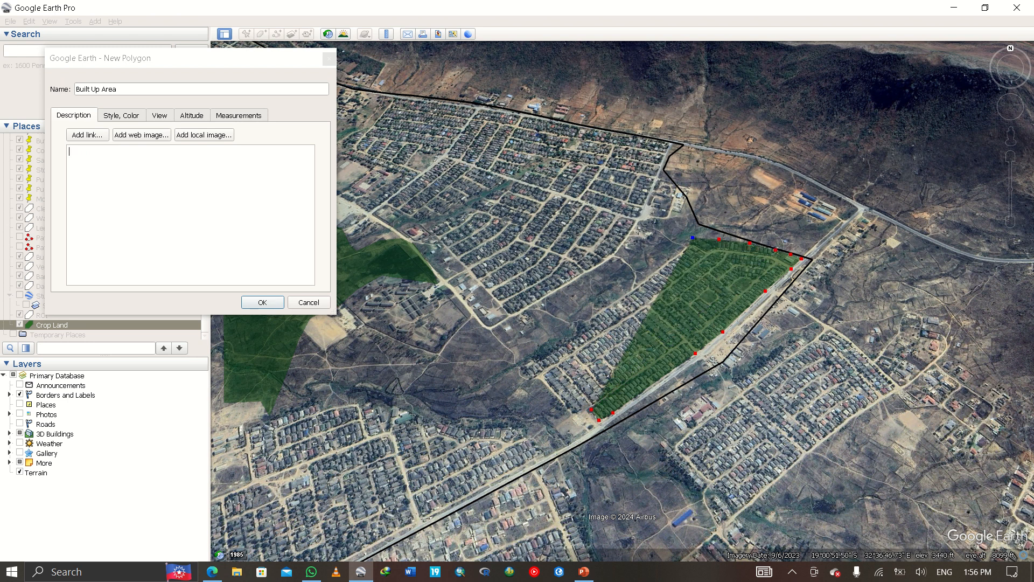
- Trace the housing block's northwest edge down to its western corner
{"action": "left_click", "coordinate": [673, 258]}
{"action": "left_click", "coordinate": [649, 279]}
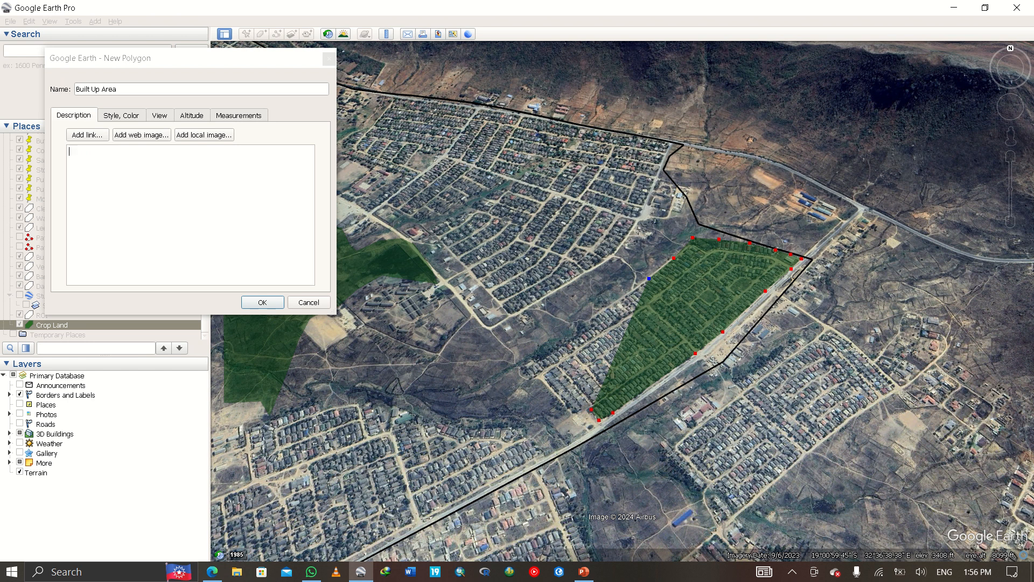
{"action": "left_click", "coordinate": [593, 315]}
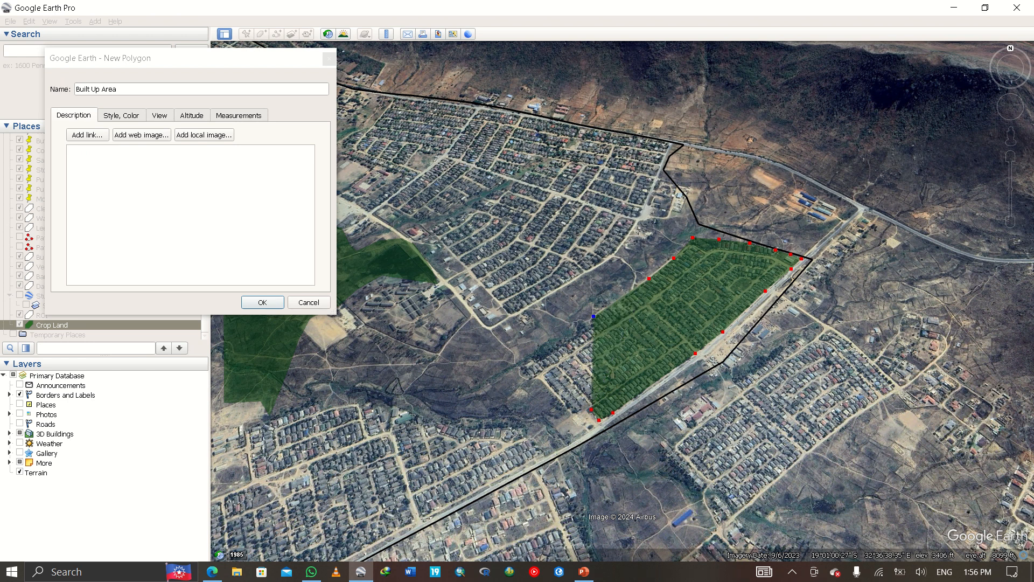
{"action": "left_click", "coordinate": [601, 320]}
{"action": "left_click", "coordinate": [584, 331]}
{"action": "left_click", "coordinate": [531, 363]}
{"action": "left_click", "coordinate": [528, 371]}
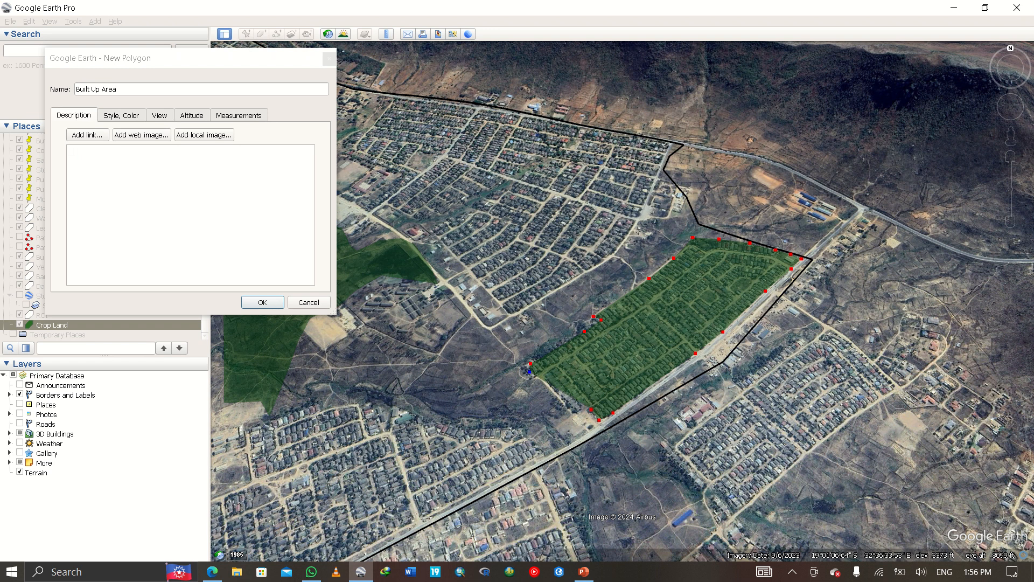
- Complete the Built Up Area outline along the block's southwest edge, back to the starting point
{"action": "left_click", "coordinate": [546, 383]}
{"action": "left_click", "coordinate": [560, 398]}
{"action": "left_click", "coordinate": [574, 411]}
{"action": "left_click", "coordinate": [587, 414]}
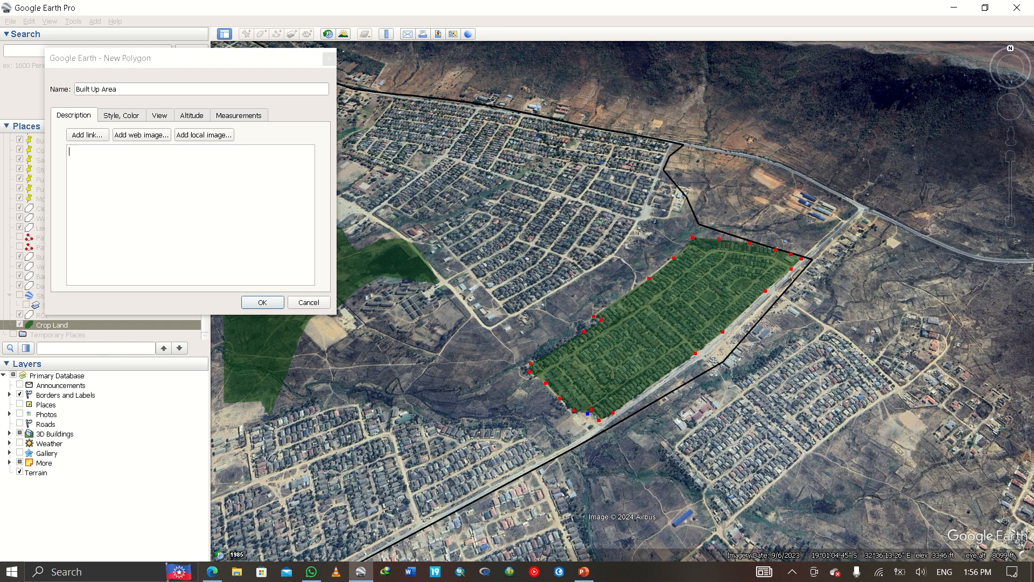
- Set the Built Up Area polygon's fill color to red (#ff0000) and save the polygon
{"action": "left_click", "coordinate": [122, 115]}
{"action": "left_click", "coordinate": [102, 196]}
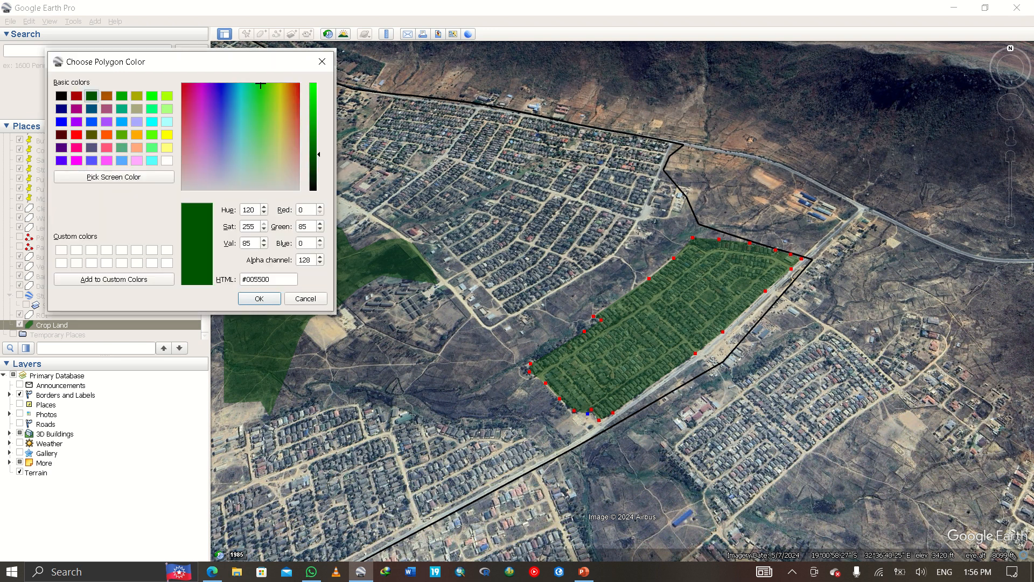
{"action": "left_click", "coordinate": [76, 134]}
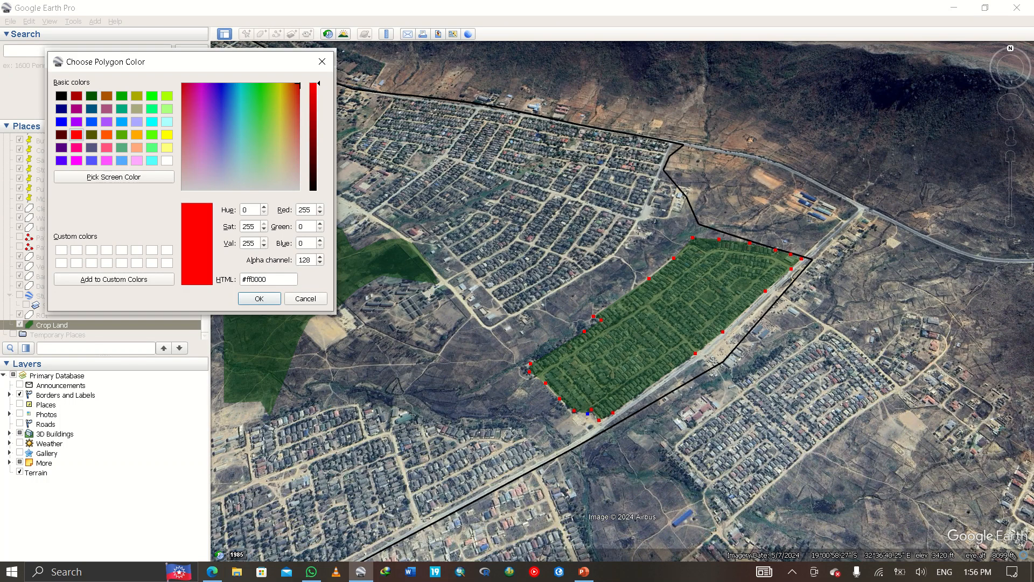
{"action": "left_click", "coordinate": [259, 298]}
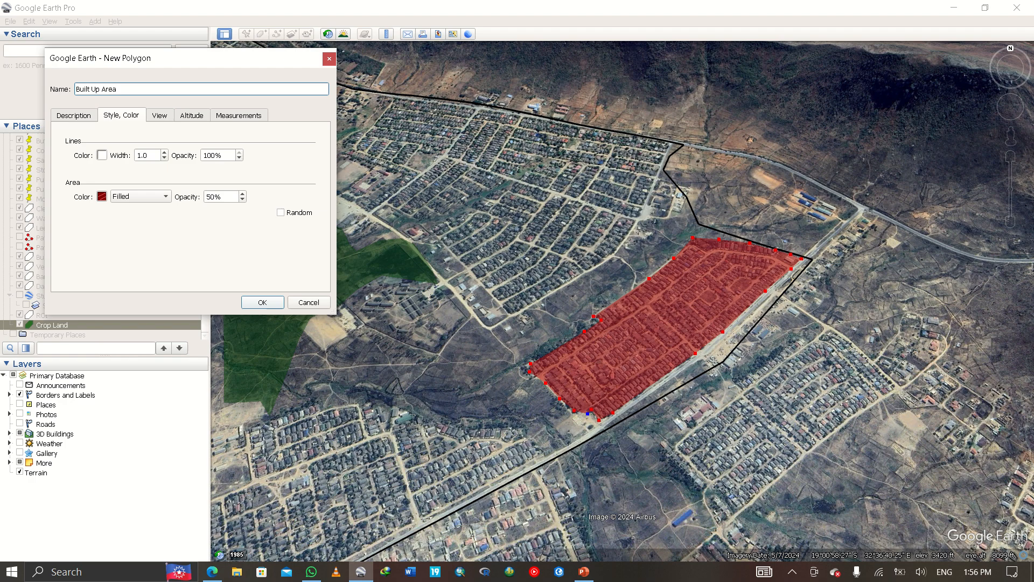
{"action": "left_click", "coordinate": [260, 301]}
- Finish the orange bare-land polygon by tracing the northwest edge of the small red building block beside the green crop land, and save it
{"action": "scroll", "coordinate": [455, 283], "scroll_direction": "down", "scroll_amount": 6}
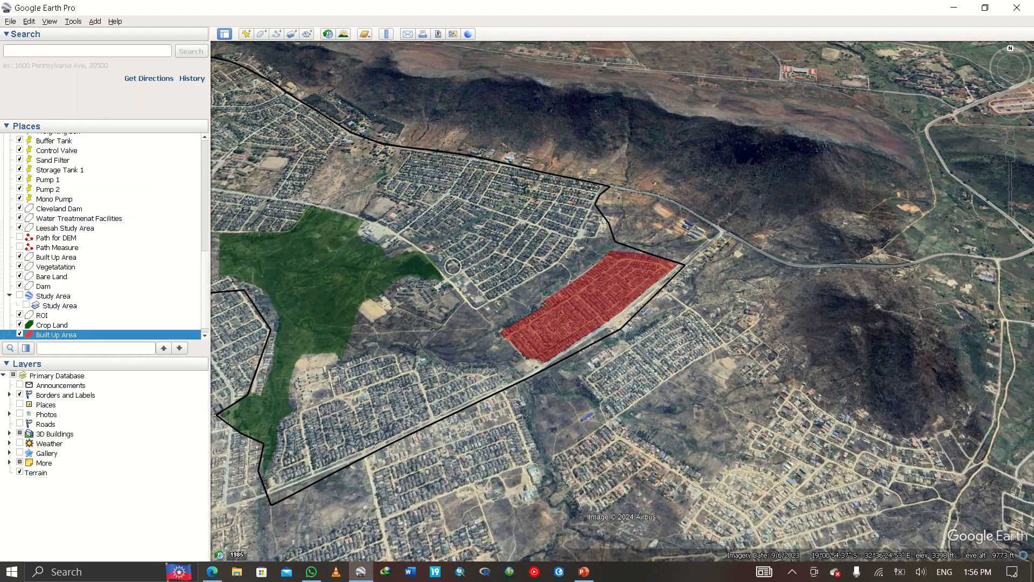
{"action": "scroll", "coordinate": [442, 280], "scroll_direction": "down", "scroll_amount": 2}
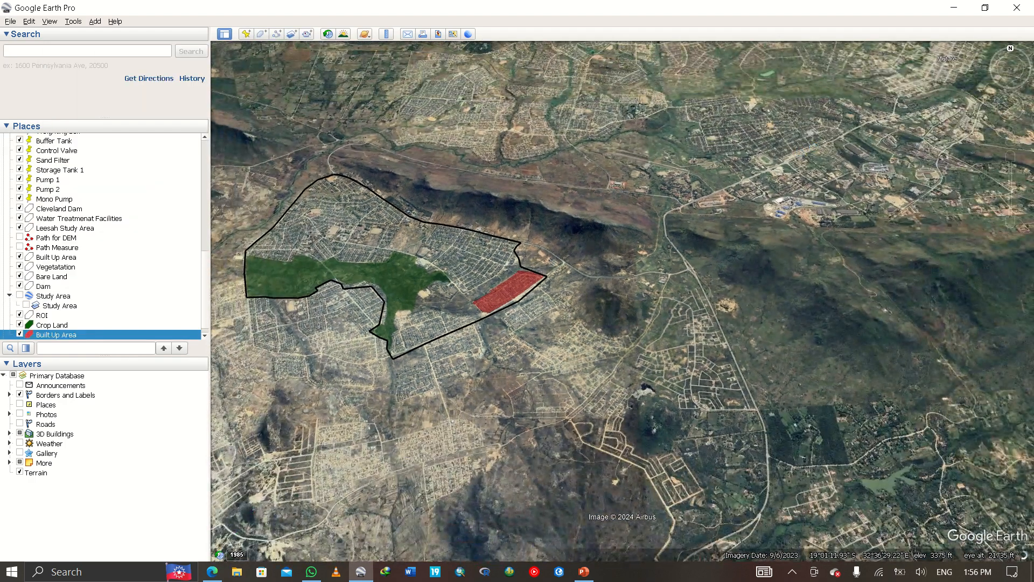
{"action": "left_click_drag", "start_coordinate": [441, 280], "coordinate": [532, 343]}
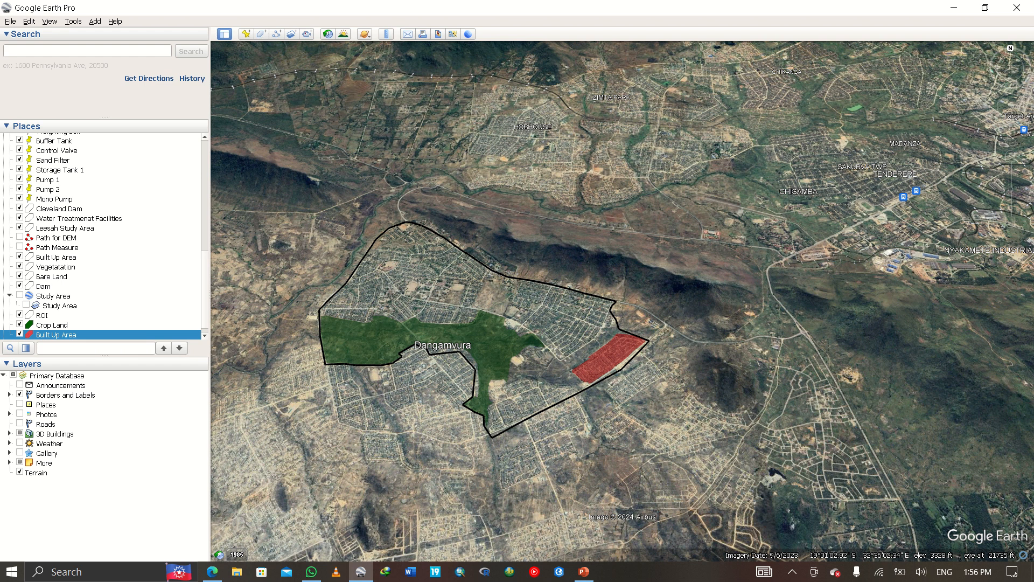
{"action": "scroll", "coordinate": [503, 340], "scroll_direction": "up", "scroll_amount": 4}
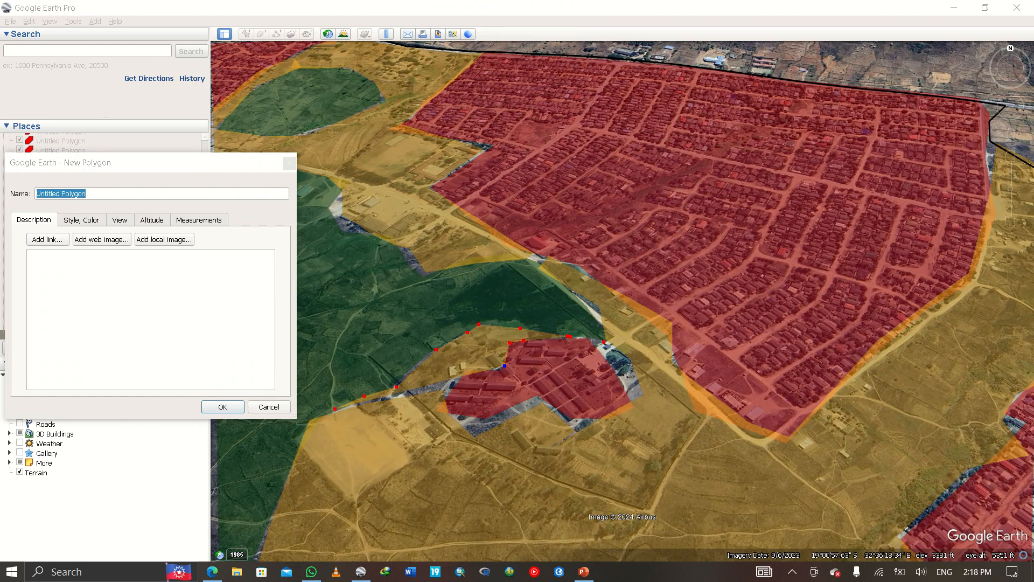
{"action": "left_click", "coordinate": [505, 365]}
{"action": "left_click", "coordinate": [494, 369]}
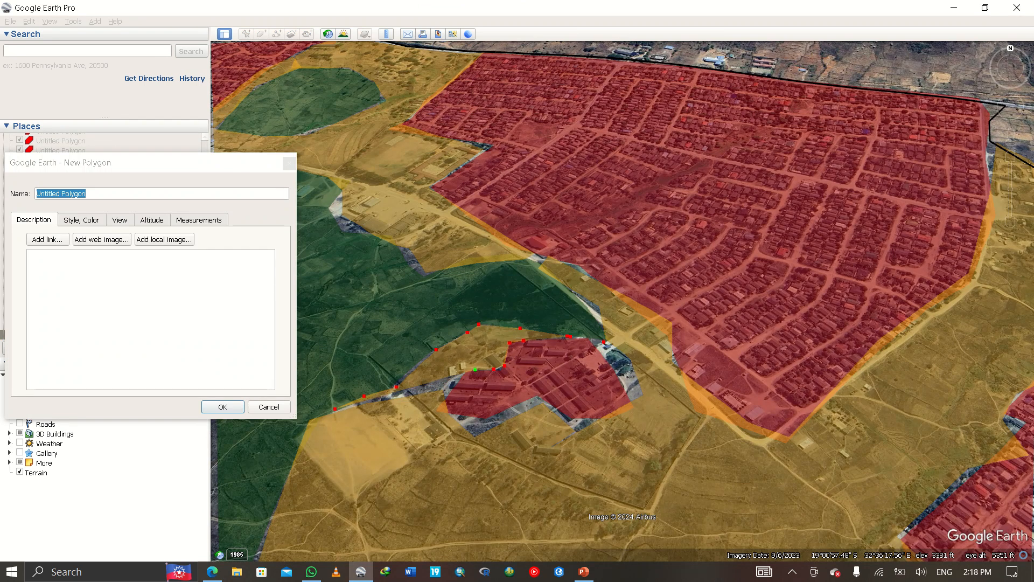
{"action": "left_click", "coordinate": [451, 389]}
{"action": "left_click", "coordinate": [440, 387]}
{"action": "key", "text": "Return"}
- Review the land-cover polygons across the whole ROI around Dangamvura, keeping the full boundary in view
{"action": "scroll", "coordinate": [438, 375], "scroll_direction": "down", "scroll_amount": 5}
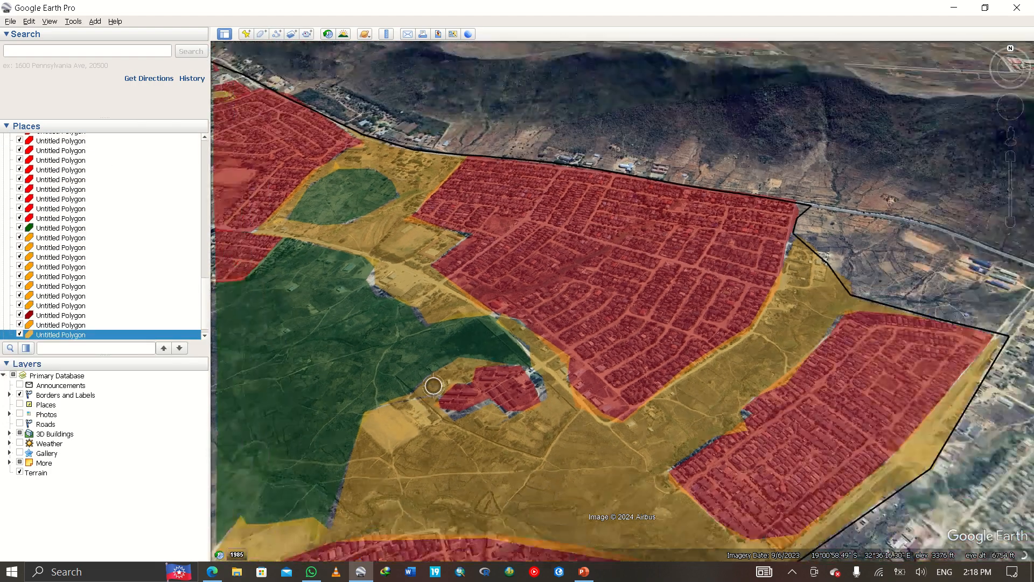
{"action": "scroll", "coordinate": [438, 376], "scroll_direction": "down", "scroll_amount": 3}
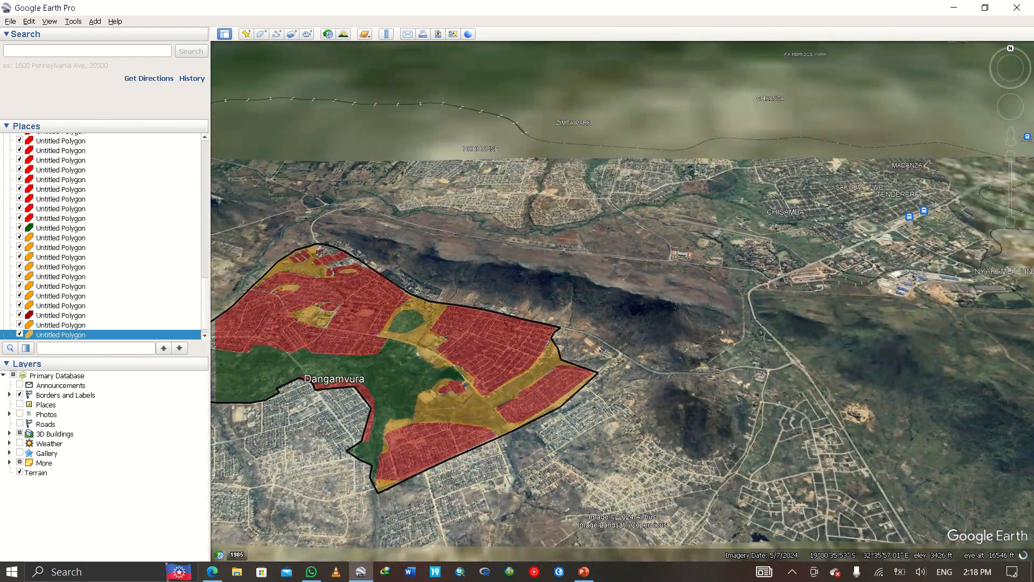
{"action": "left_click_drag", "start_coordinate": [438, 375], "coordinate": [567, 414]}
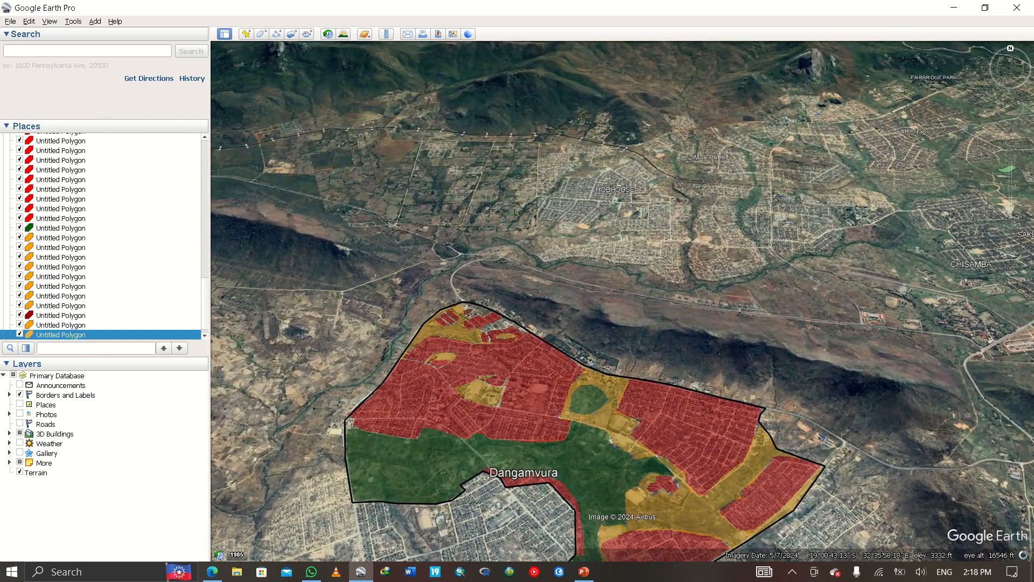
{"action": "left_click_drag", "start_coordinate": [567, 413], "coordinate": [519, 355]}
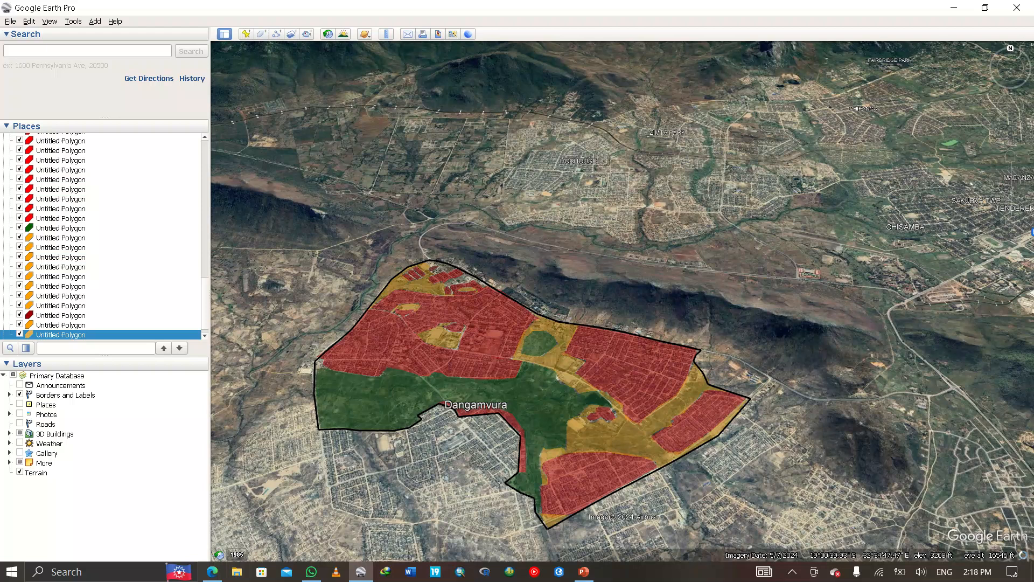
{"action": "scroll", "coordinate": [582, 353], "scroll_direction": "down", "scroll_amount": 2}
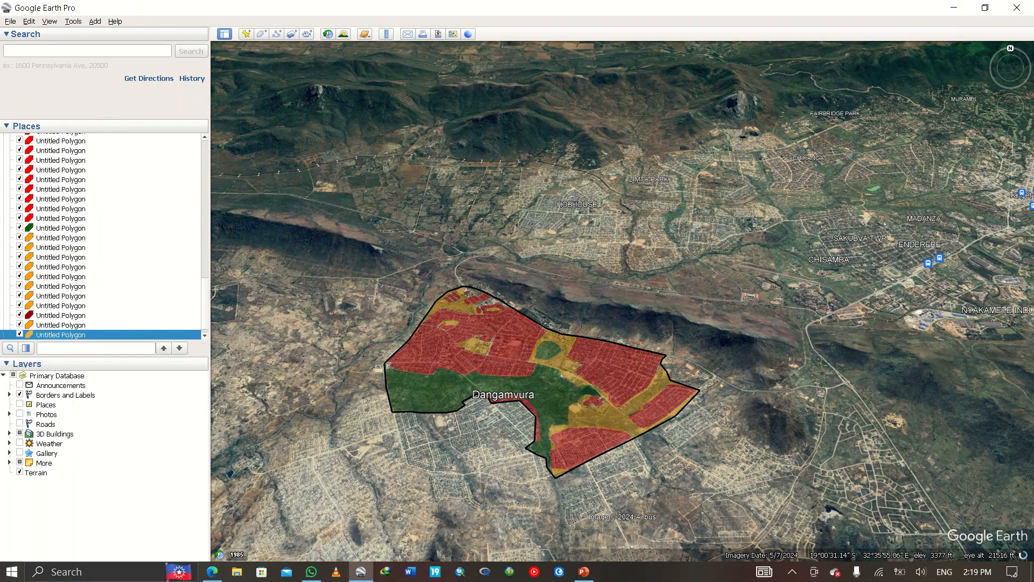
{"action": "left_click_drag", "start_coordinate": [582, 372], "coordinate": [687, 406]}
{"action": "scroll", "coordinate": [688, 406], "scroll_direction": "up", "scroll_amount": 1}
{"action": "scroll", "coordinate": [687, 405], "scroll_direction": "up", "scroll_amount": 1}
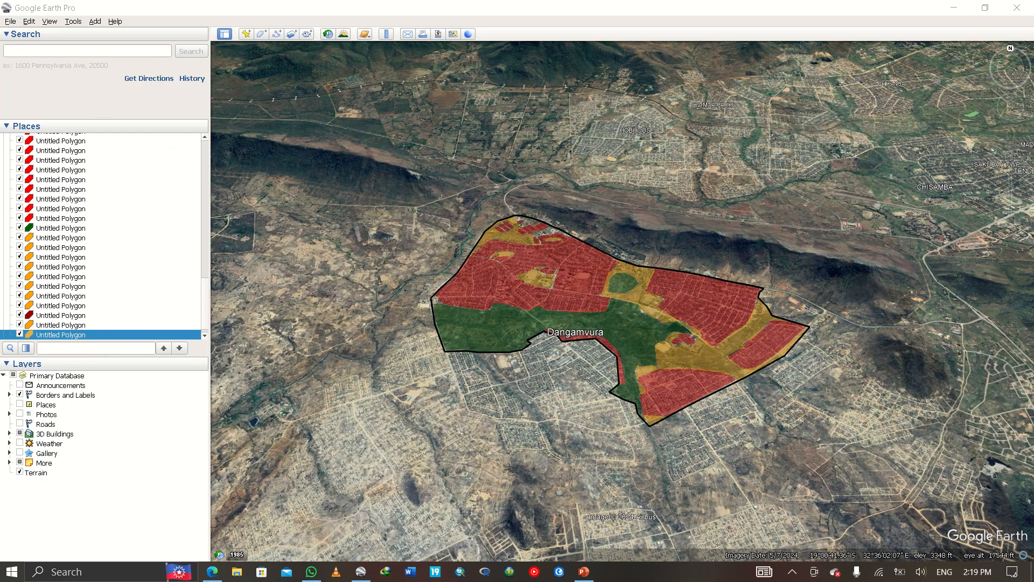
- Hide the 3D Buildings and Borders and Labels layers, and capture a rectangular screenshot of the classified ROI and its surroundings
{"action": "left_click", "coordinate": [19, 434]}
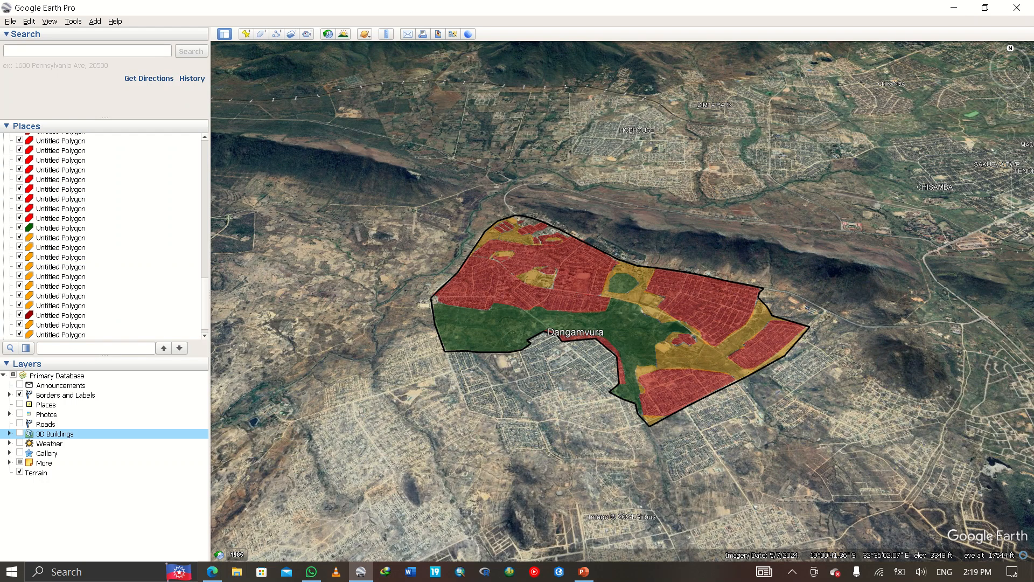
{"action": "left_click", "coordinate": [19, 395]}
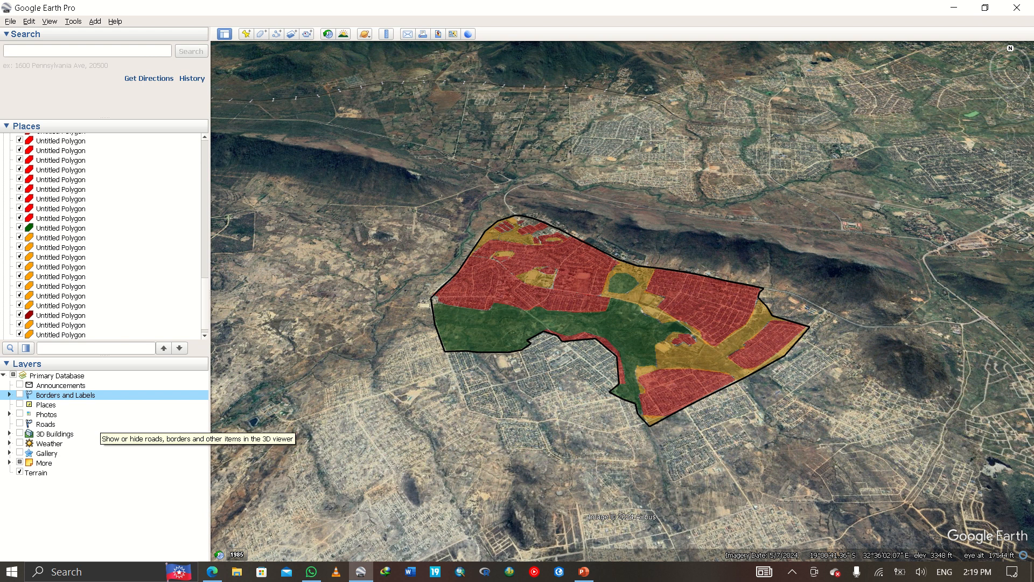
{"action": "key", "text": "shift+super+s"}
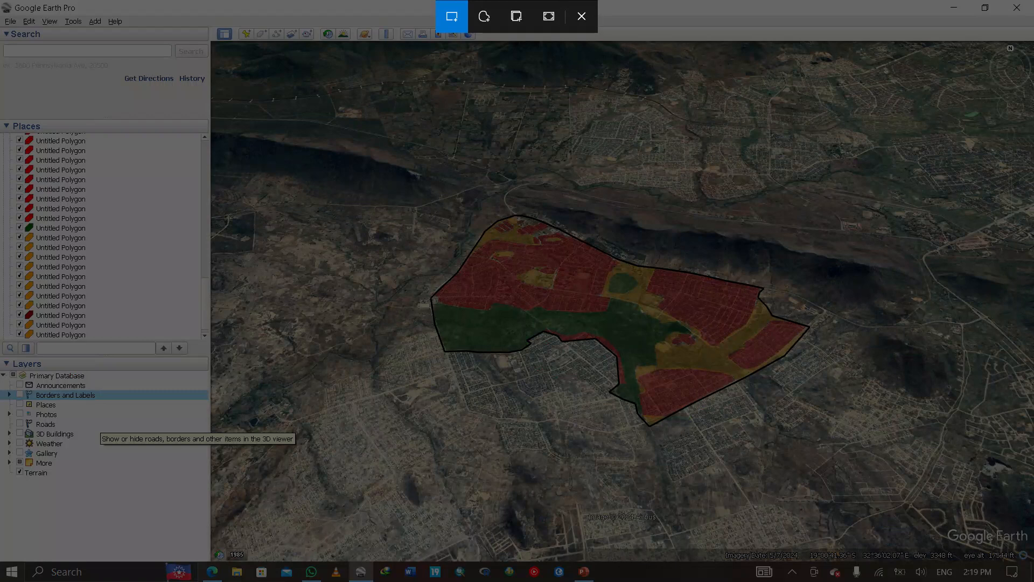
{"action": "left_click_drag", "start_coordinate": [402, 113], "coordinate": [828, 487]}
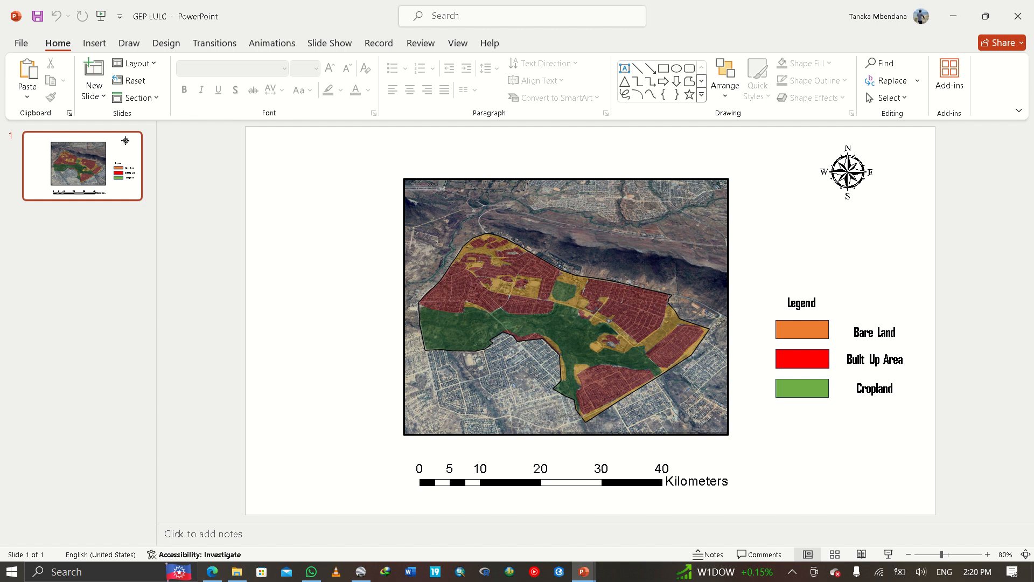
- Examine the compass and grouped legend on the GEP LULC map slide, and show the available insertion options
{"action": "left_click", "coordinate": [848, 173]}
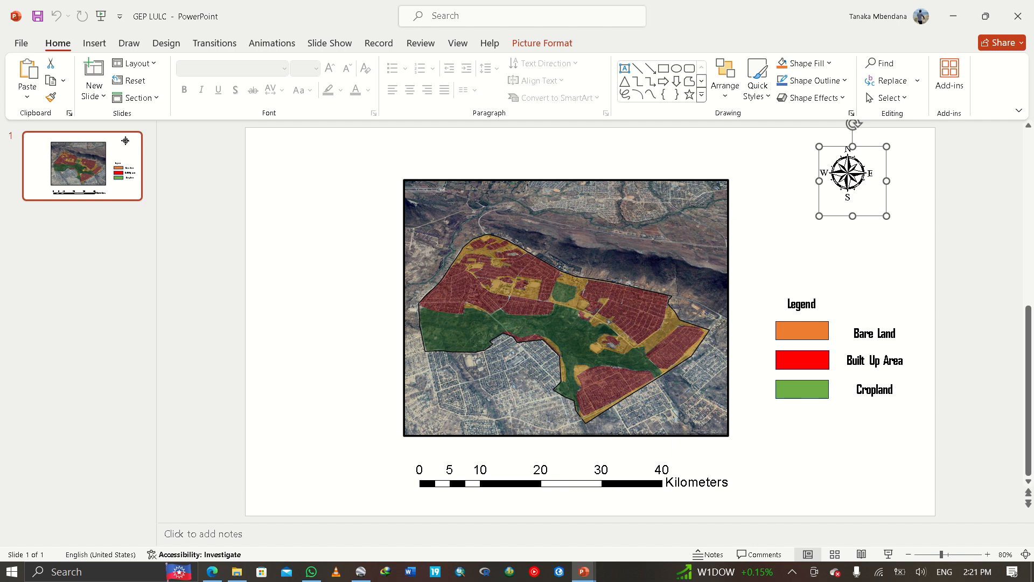
{"action": "left_click", "coordinate": [807, 360]}
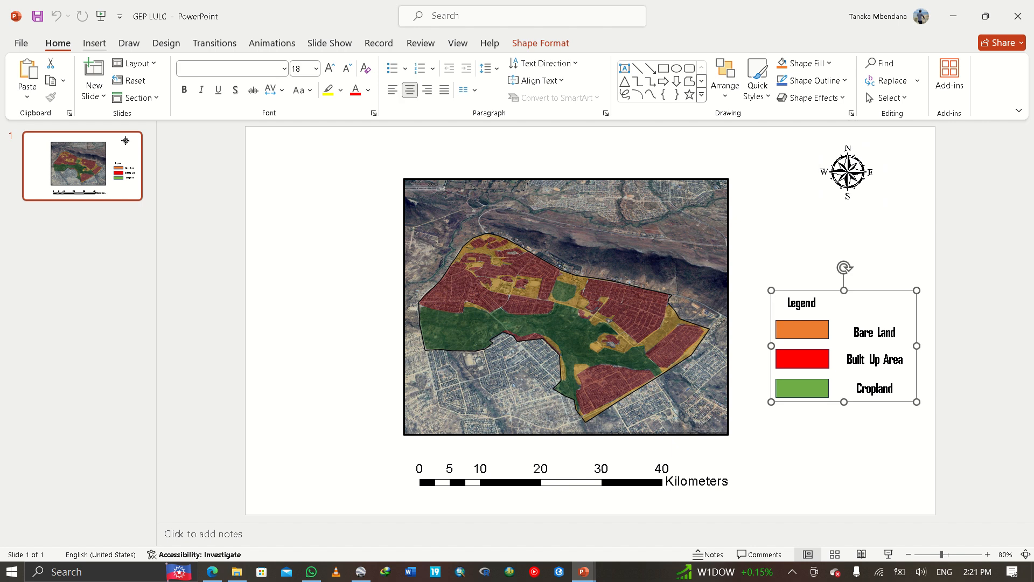
{"action": "left_click", "coordinate": [95, 43]}
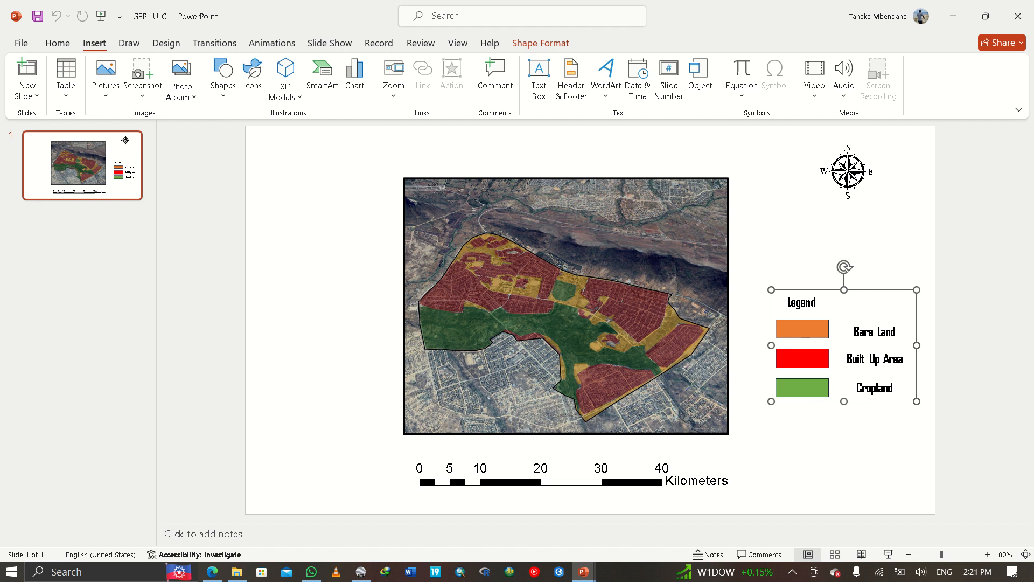
- Choose JPEG File Interchange Format for saving the GEP LULC slide in the Tutorials folder, and cancel the save
{"action": "left_click", "coordinate": [21, 43]}
{"action": "key", "text": "Escape"}
{"action": "left_click", "coordinate": [21, 43]}
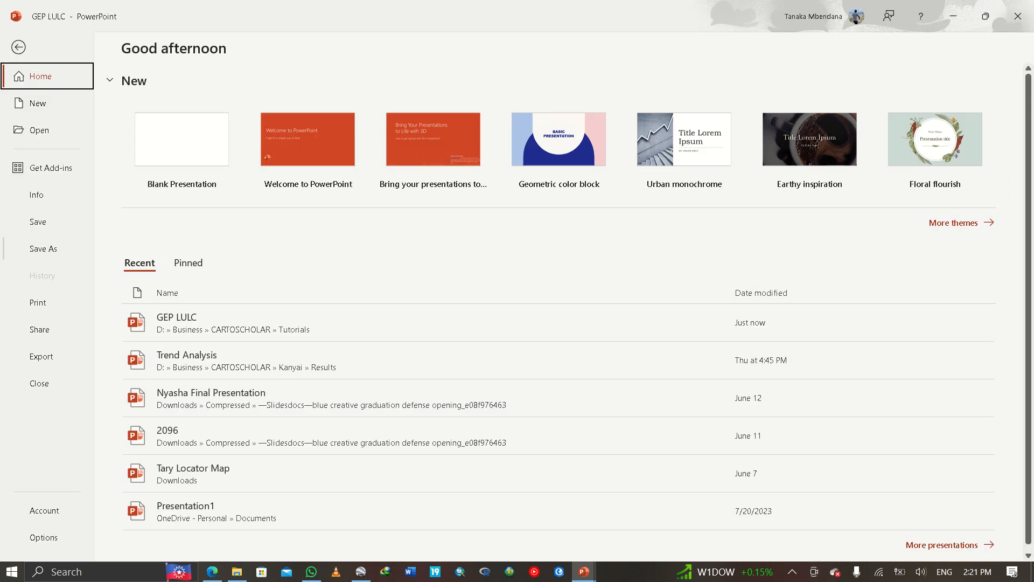
{"action": "key", "text": "a"}
{"action": "key", "text": "Down"}
{"action": "key", "text": "Down"}
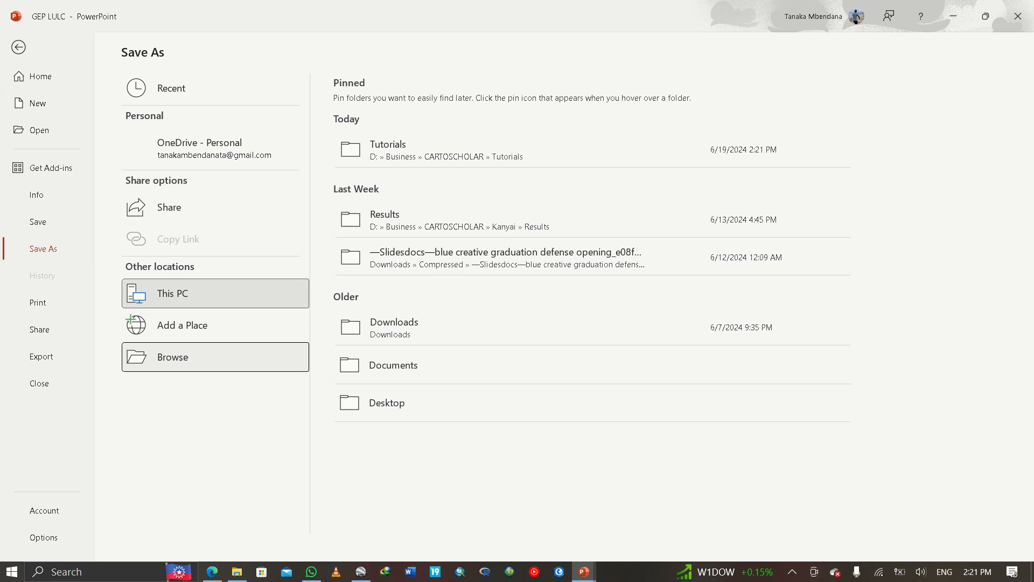
{"action": "key", "text": "Return"}
{"action": "key", "text": "Tab"}
{"action": "key", "text": "alt+Down"}
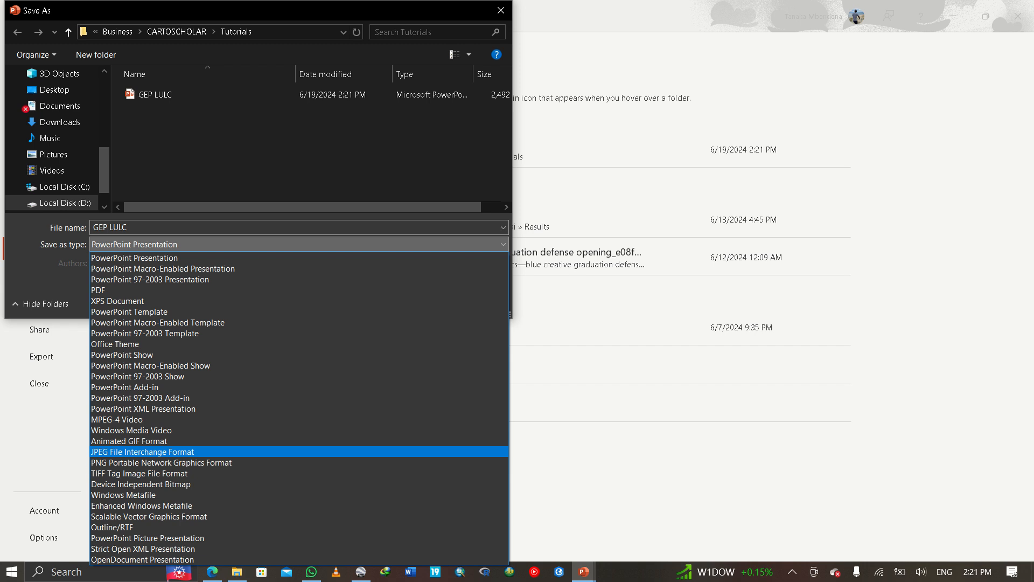
{"action": "key", "text": "Return"}
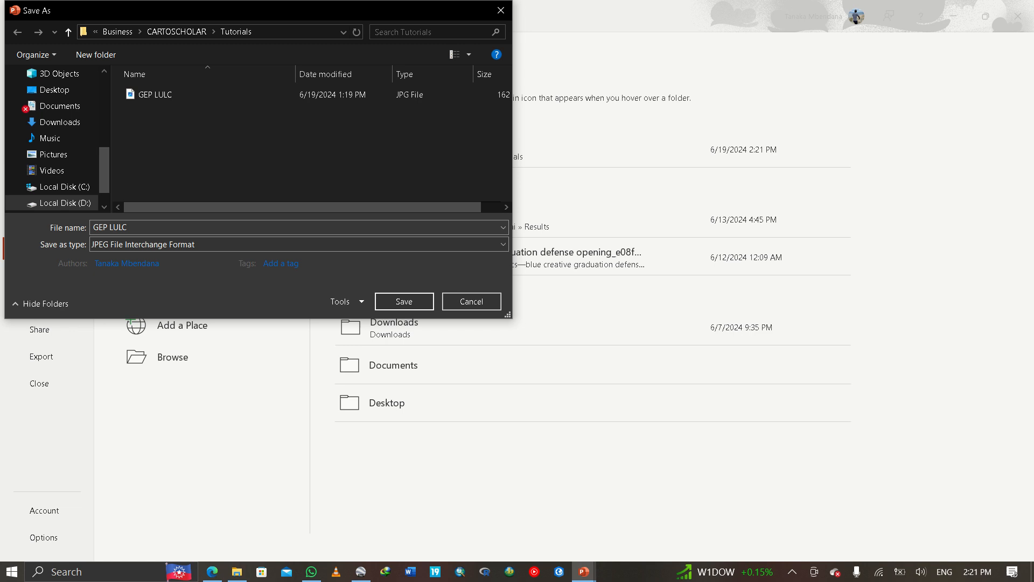
{"action": "left_click", "coordinate": [472, 301]}
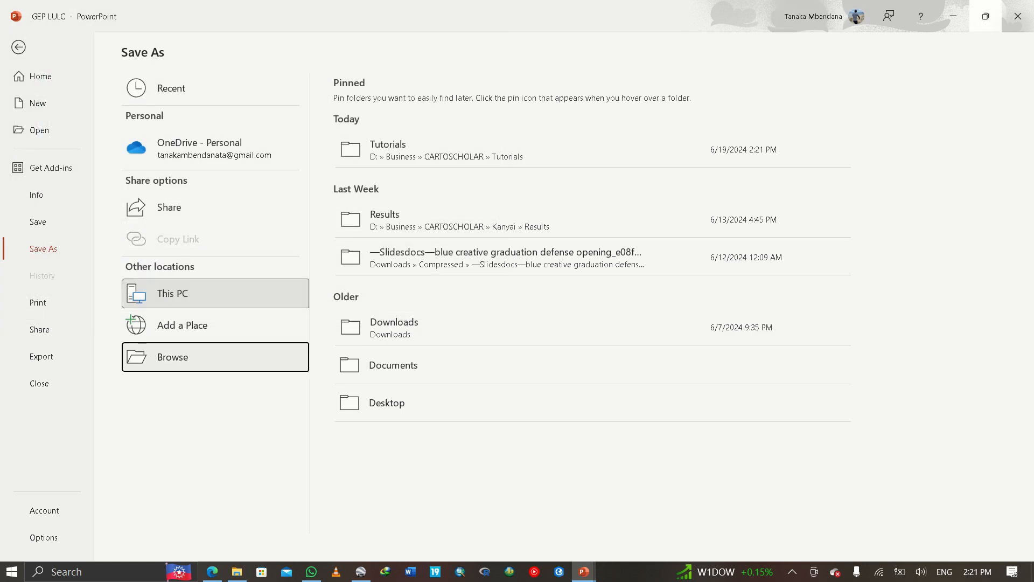
- Close the GEP LULC presentation and switch back to Google Earth Pro
{"action": "left_click", "coordinate": [1017, 16]}
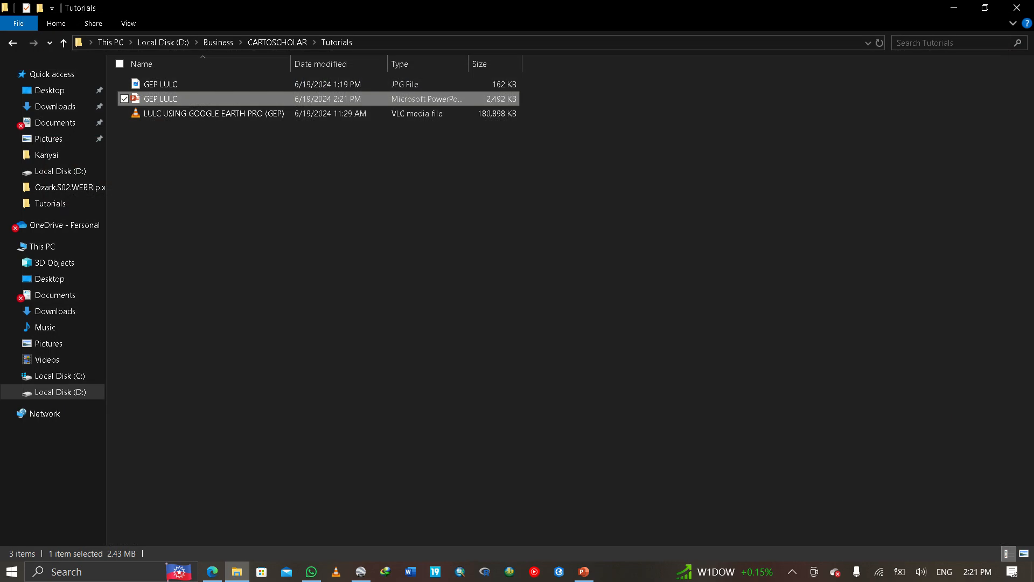
{"action": "left_click", "coordinate": [361, 571]}
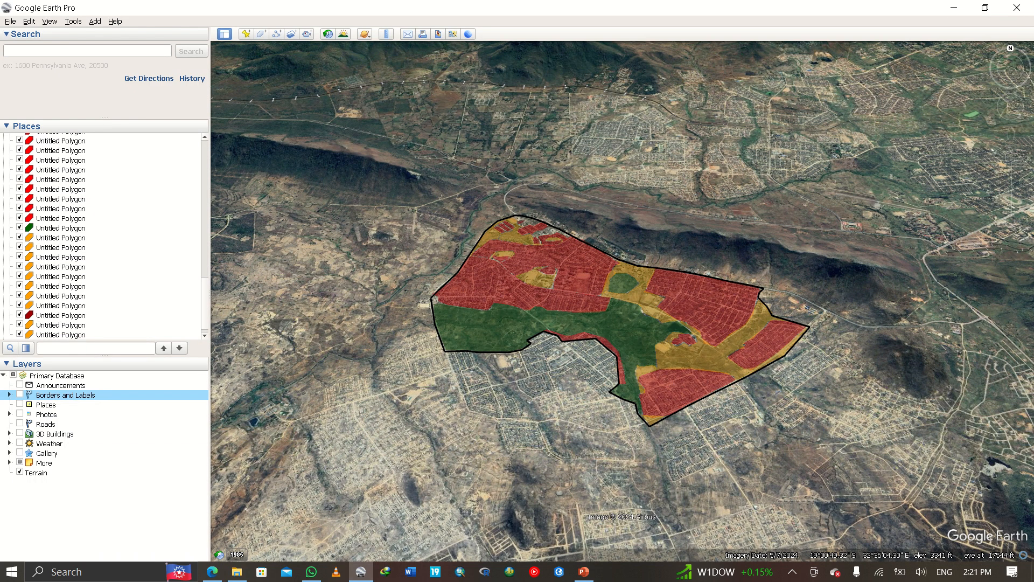
{"action": "scroll", "coordinate": [622, 301], "scroll_direction": "down", "scroll_amount": 3}
{"action": "scroll", "coordinate": [622, 301], "scroll_direction": "up", "scroll_amount": 2}
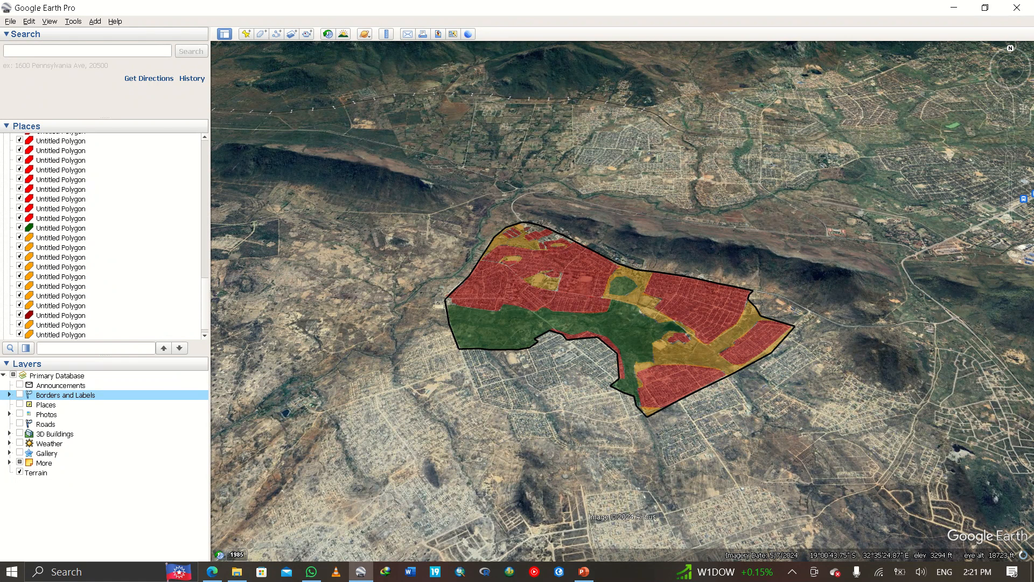
{"action": "scroll", "coordinate": [574, 317], "scroll_direction": "down", "scroll_amount": 3}
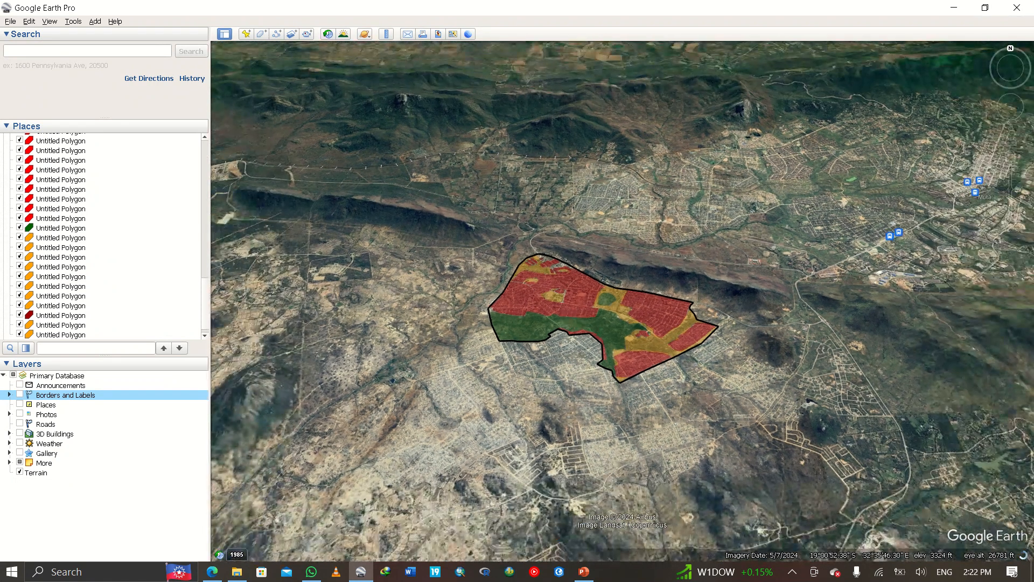
{"action": "scroll", "coordinate": [573, 317], "scroll_direction": "up", "scroll_amount": 2}
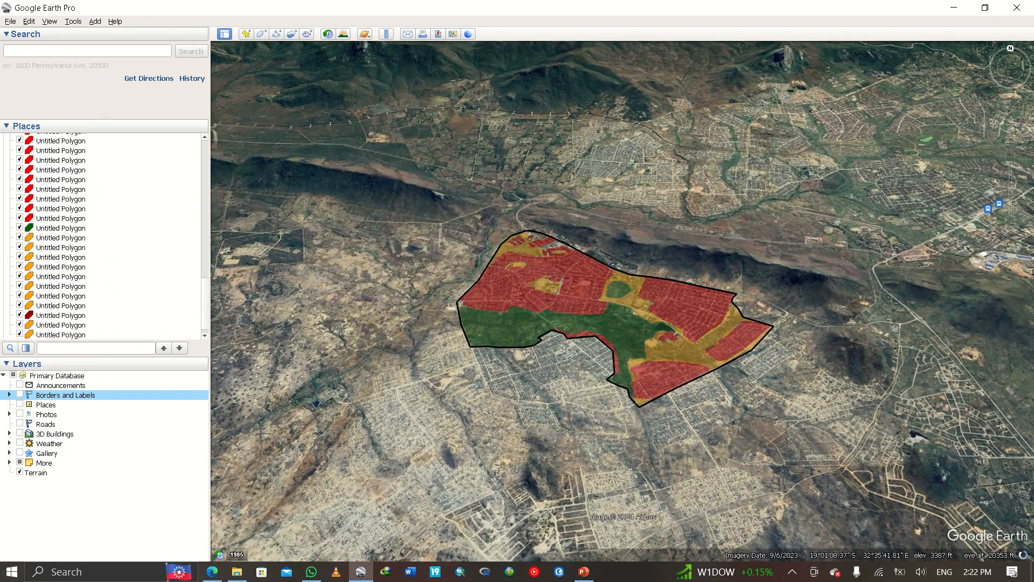
{"action": "scroll", "coordinate": [536, 309], "scroll_direction": "down", "scroll_amount": 3}
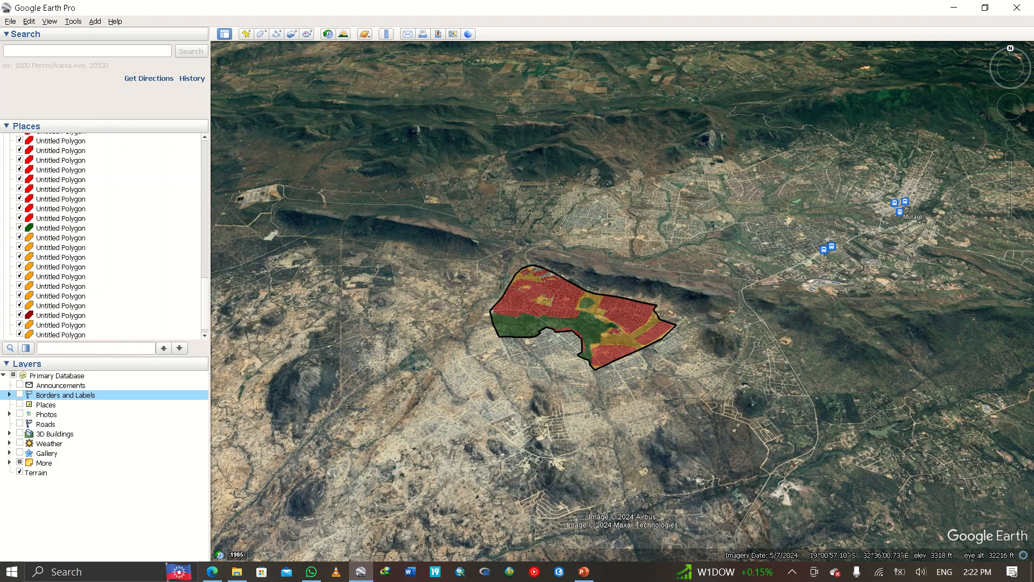
{"action": "scroll", "coordinate": [582, 320], "scroll_direction": "up", "scroll_amount": 3}
{"action": "scroll", "coordinate": [582, 320], "scroll_direction": "down", "scroll_amount": 3}
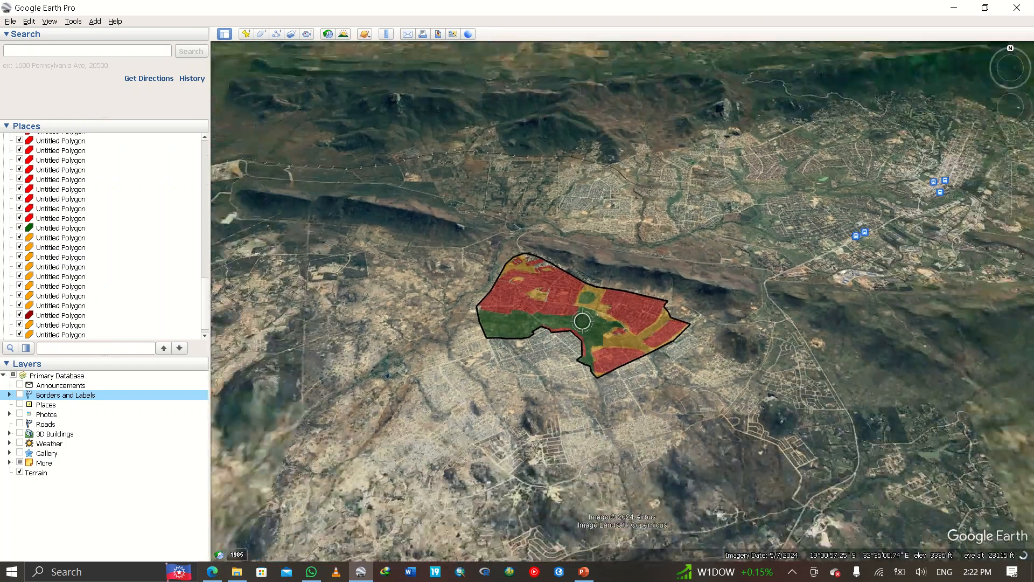